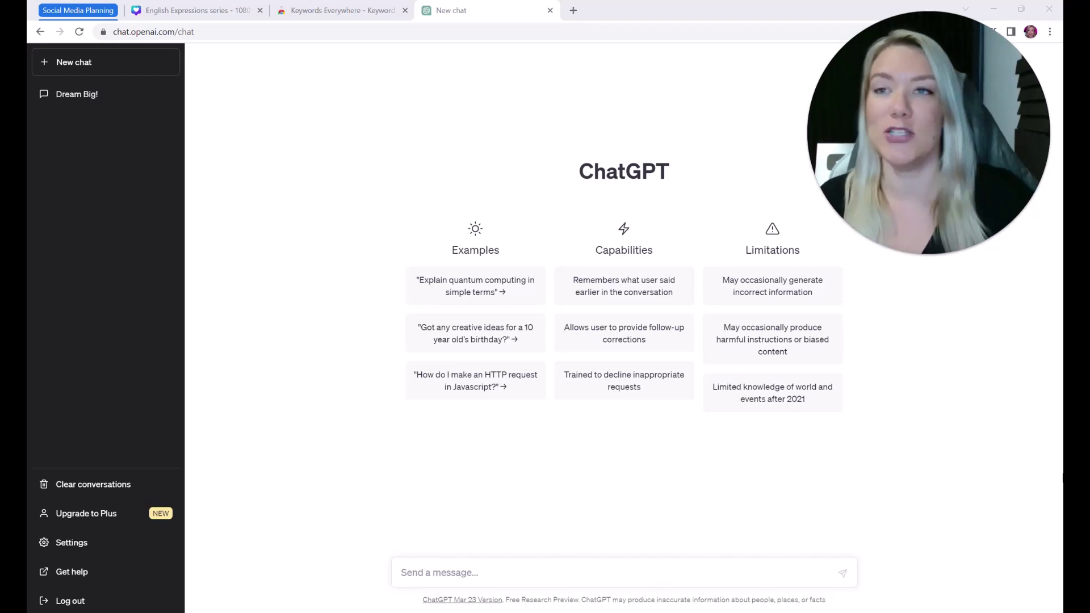
# Switch to the Chrome Web Store listing and add the Keywords Everywhere - Keyword Tool extension to Chrome.
pyautogui.click(342, 6)
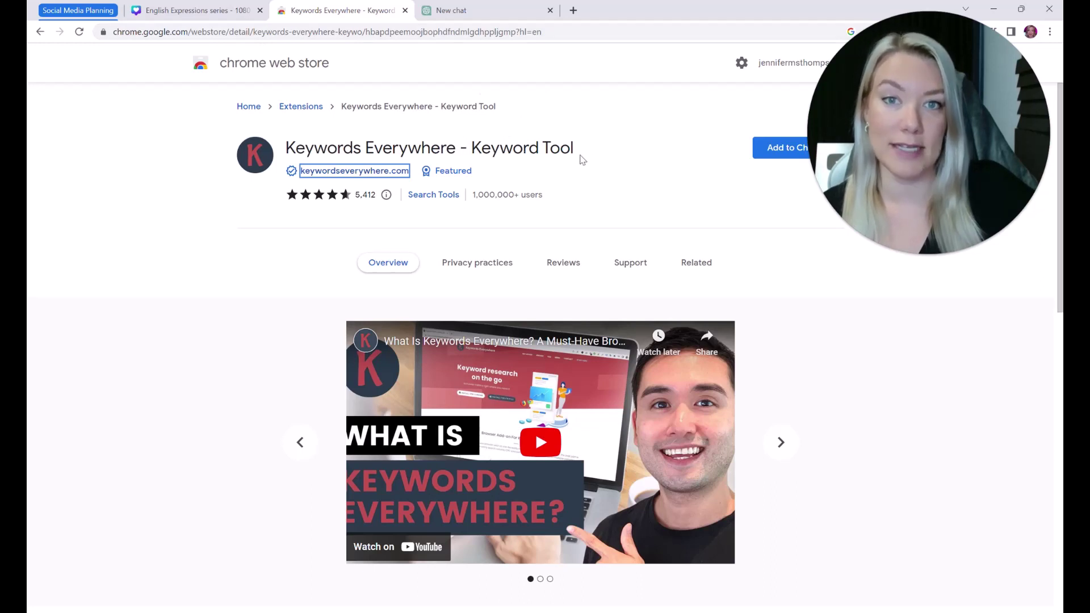
pyautogui.moveTo(900, 148)
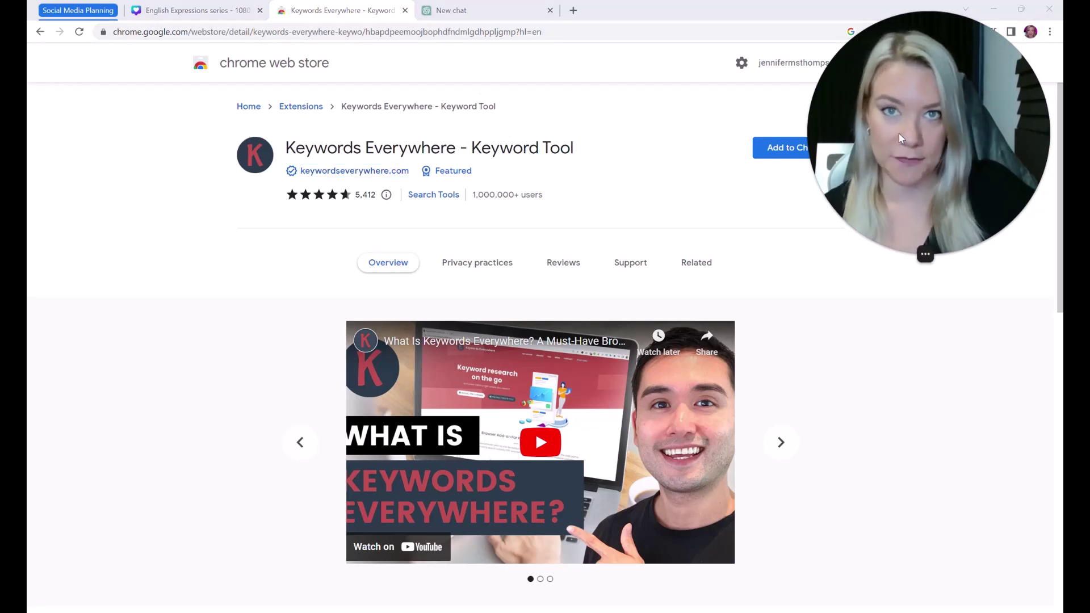
pyautogui.moveTo(900, 138); pyautogui.dragTo(893, 293)
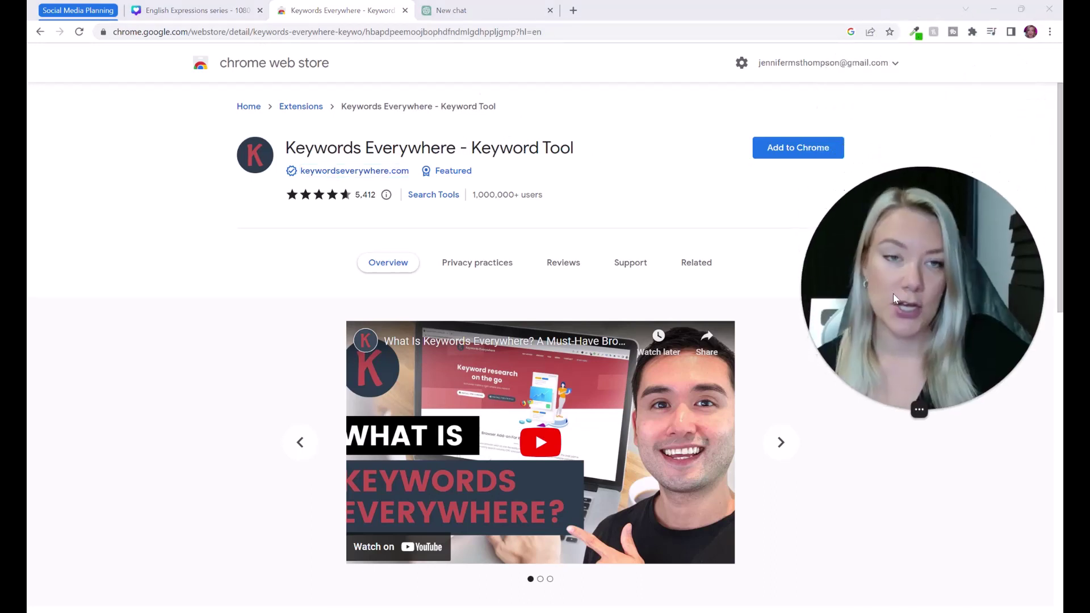
pyautogui.click(809, 151)
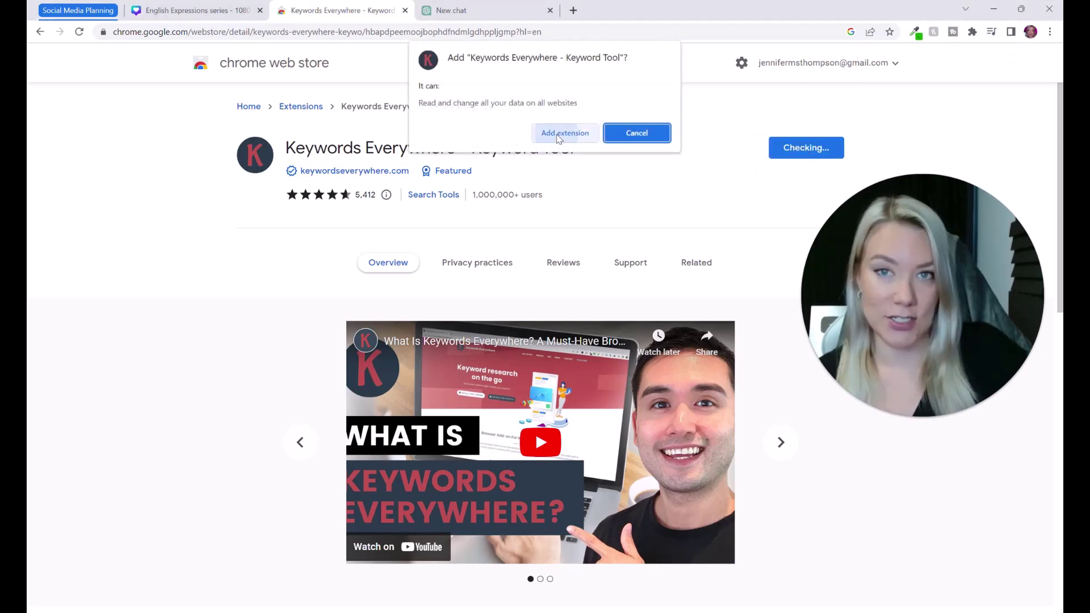
pyautogui.click(559, 134)
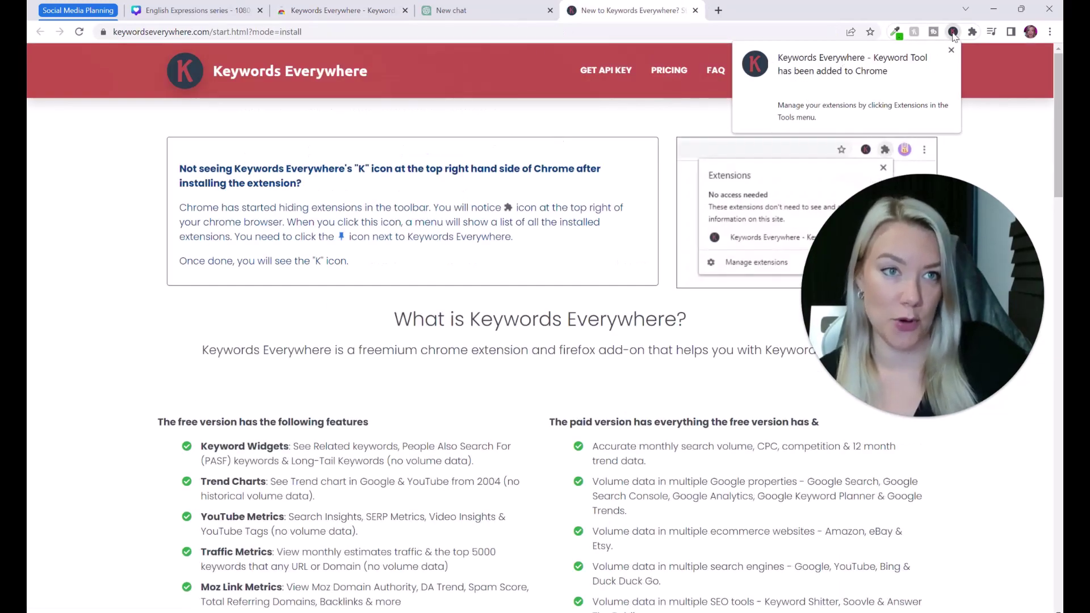
# Return to the ChatGPT page and reload it so the Keywords Everywhere extension loads.
pyautogui.click(642, 13)
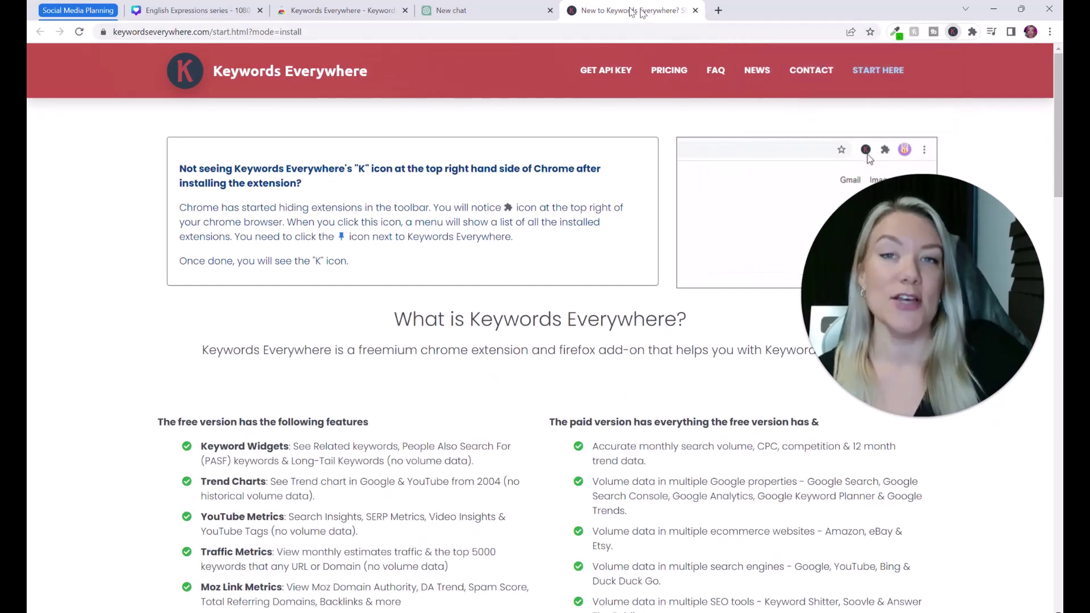
pyautogui.click(525, 11)
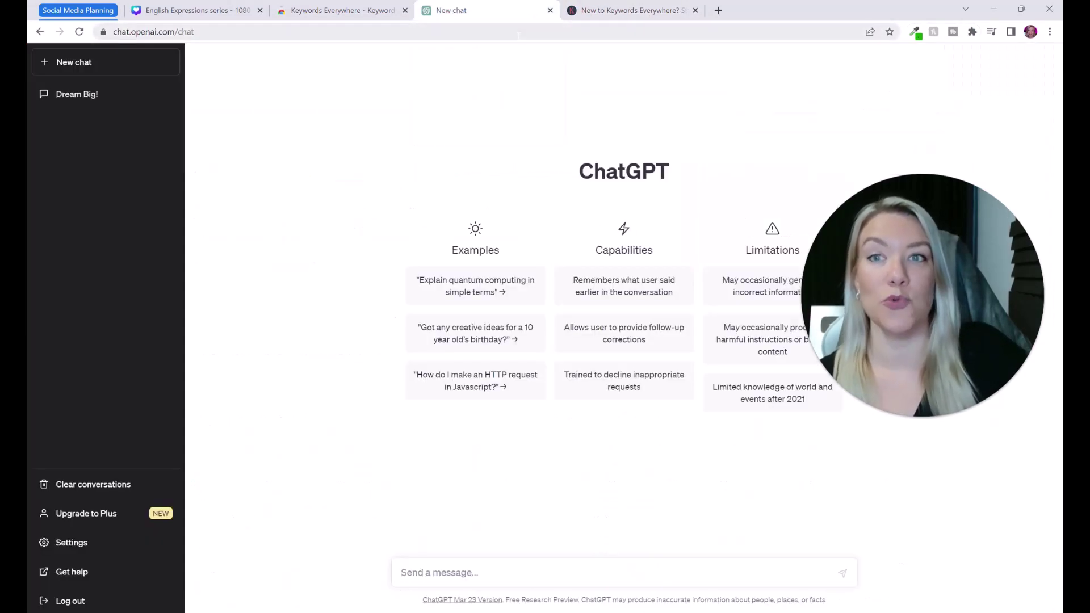
pyautogui.click(524, 31)
pyautogui.press('Return')
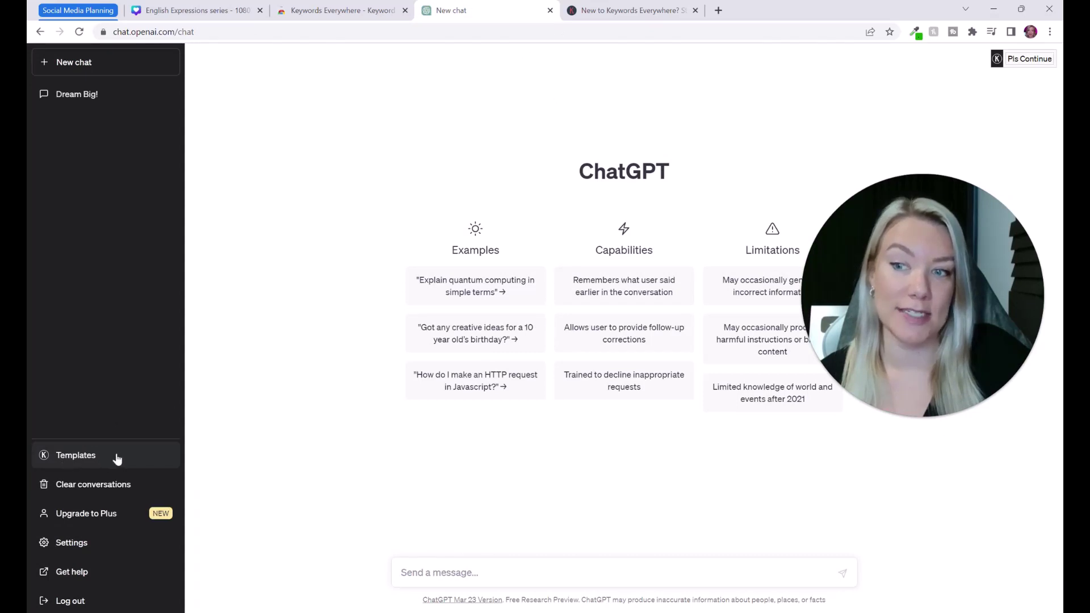
# Open Keywords Everywhere's ChatGPT prompt templates and choose the Social Media category.
pyautogui.moveTo(1027, 59)
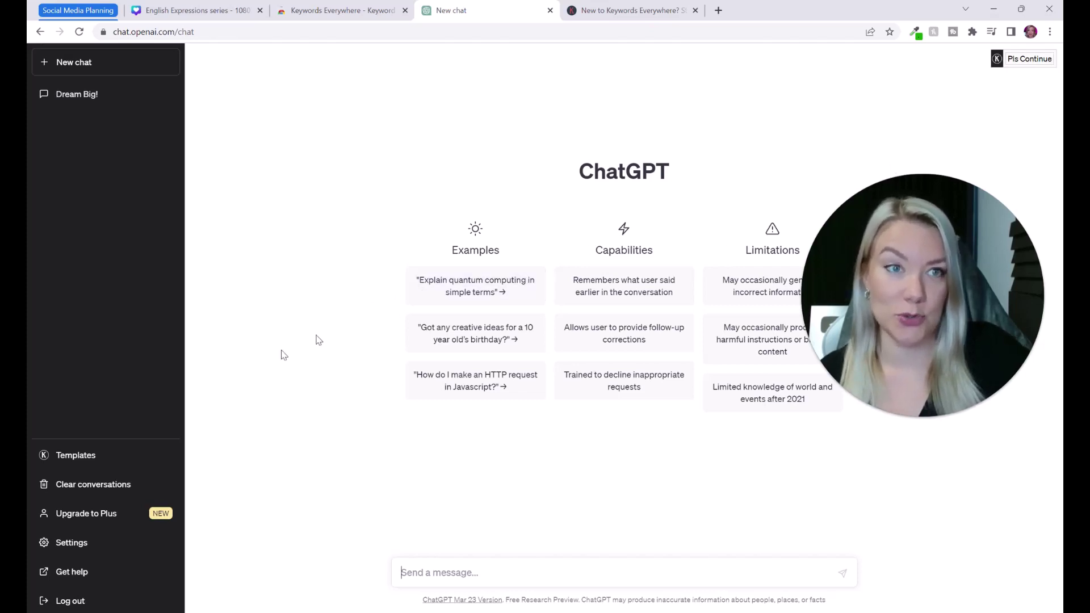
pyautogui.click(105, 462)
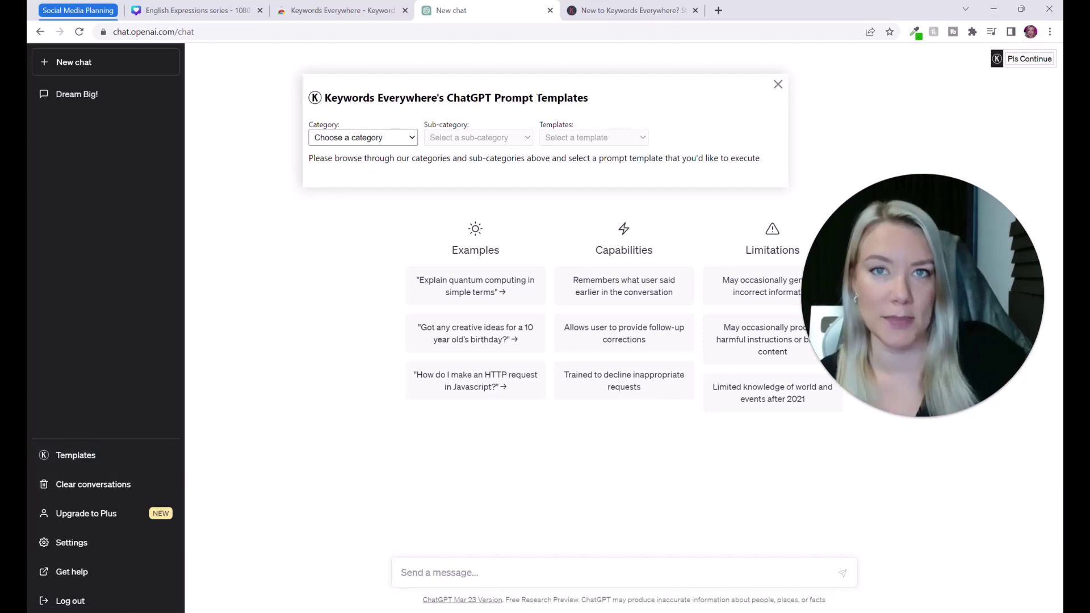
pyautogui.click(399, 143)
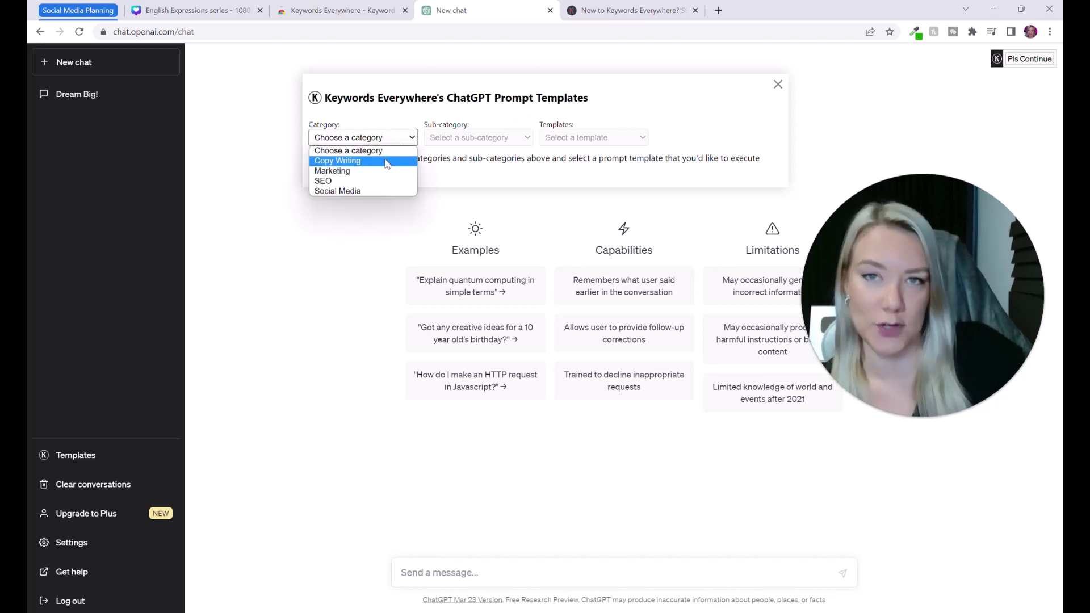
pyautogui.click(364, 192)
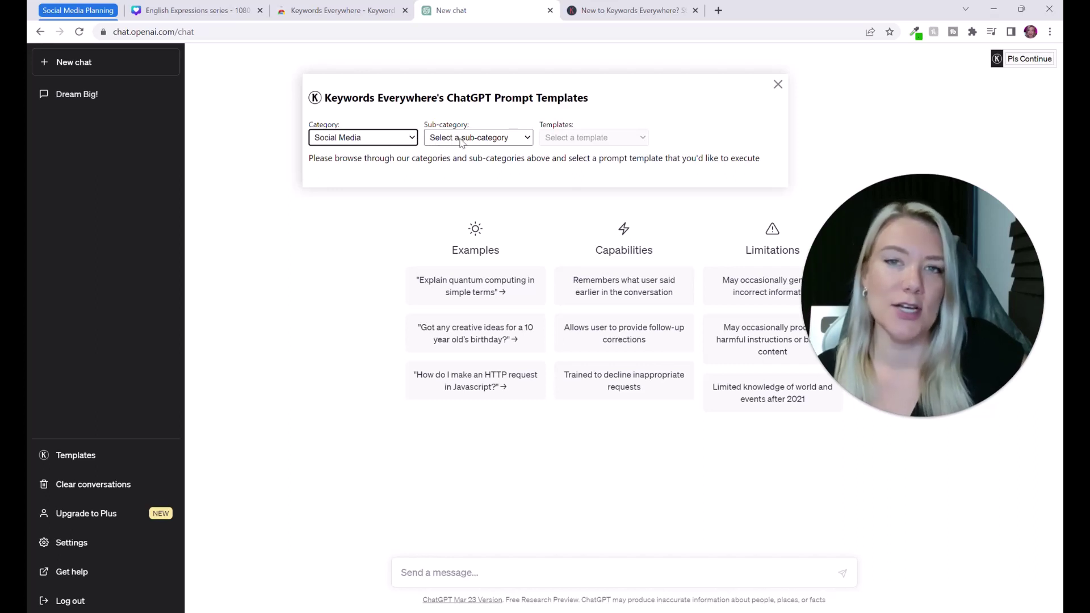
# Choose the YouTube sub-category and view the templates it offers.
pyautogui.click(483, 138)
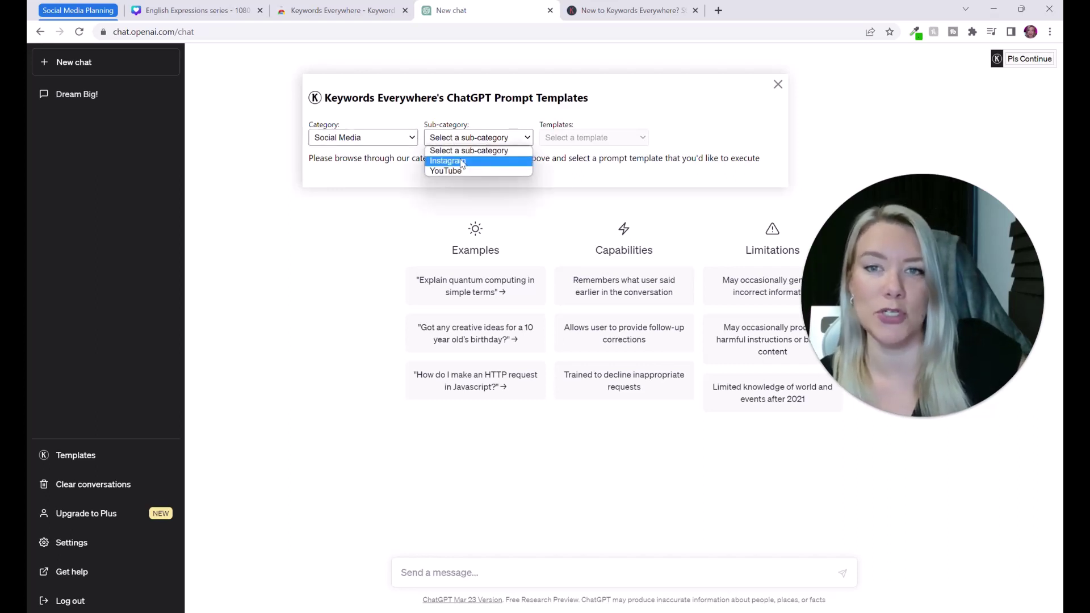
pyautogui.click(474, 171)
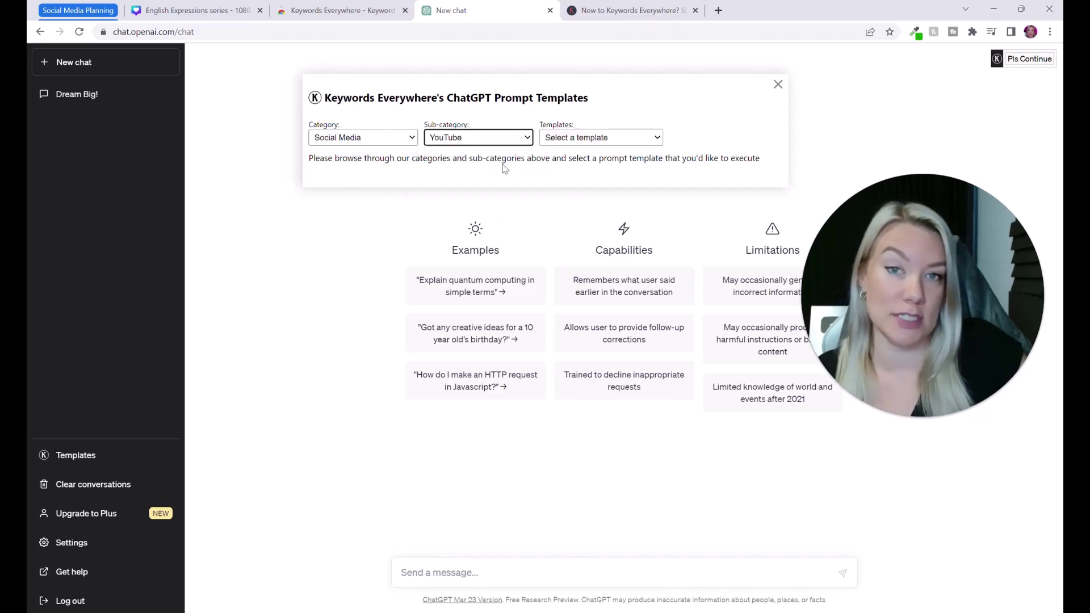
pyautogui.click(562, 142)
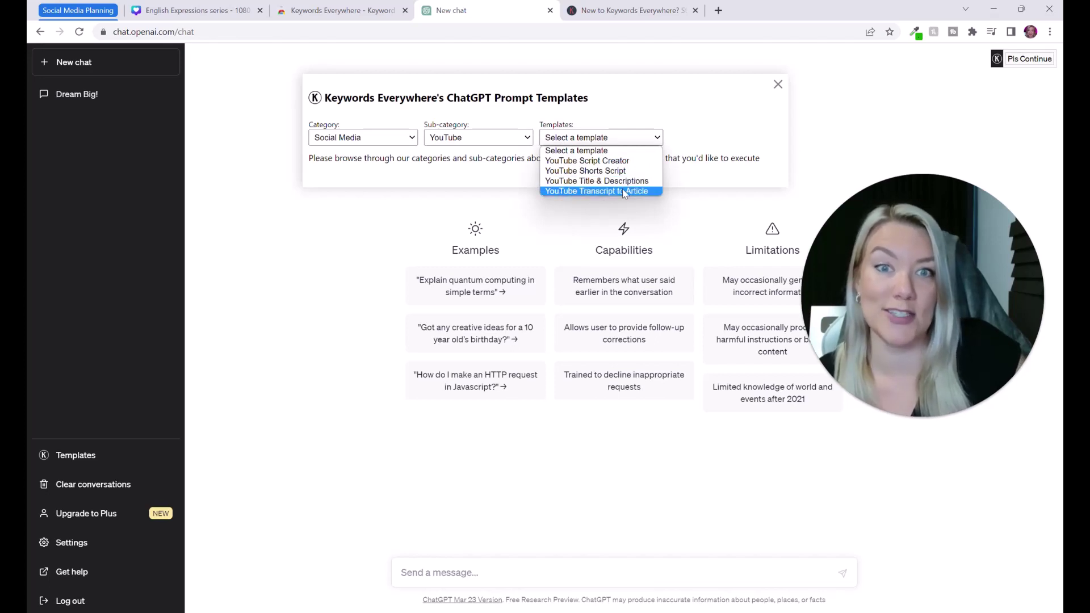
# Set the sub-category to Instagram and select the Generate Instagram Caption template.
pyautogui.click(500, 137)
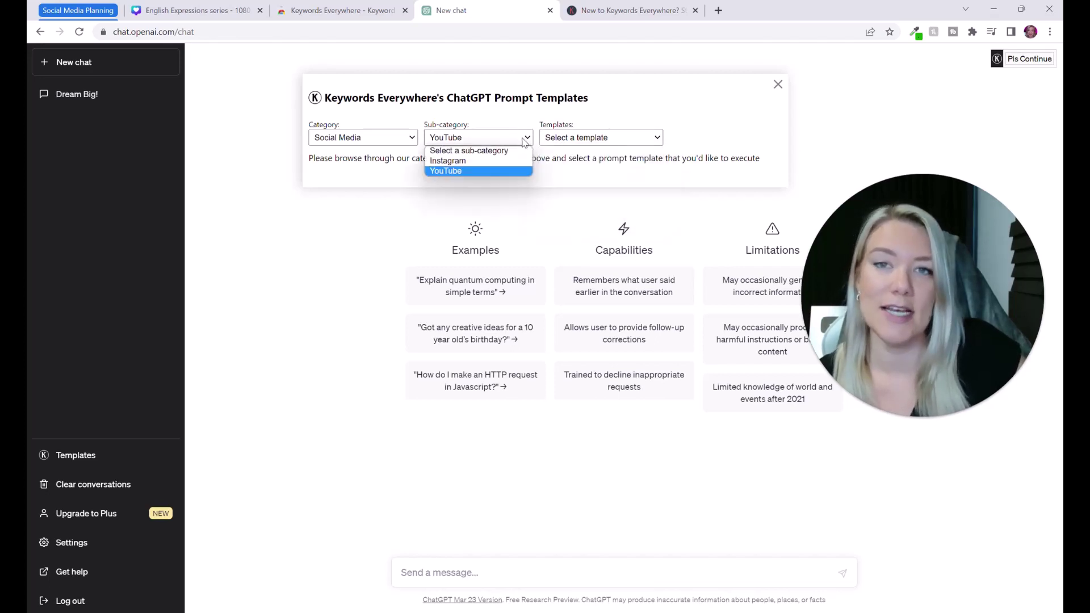
pyautogui.click(500, 164)
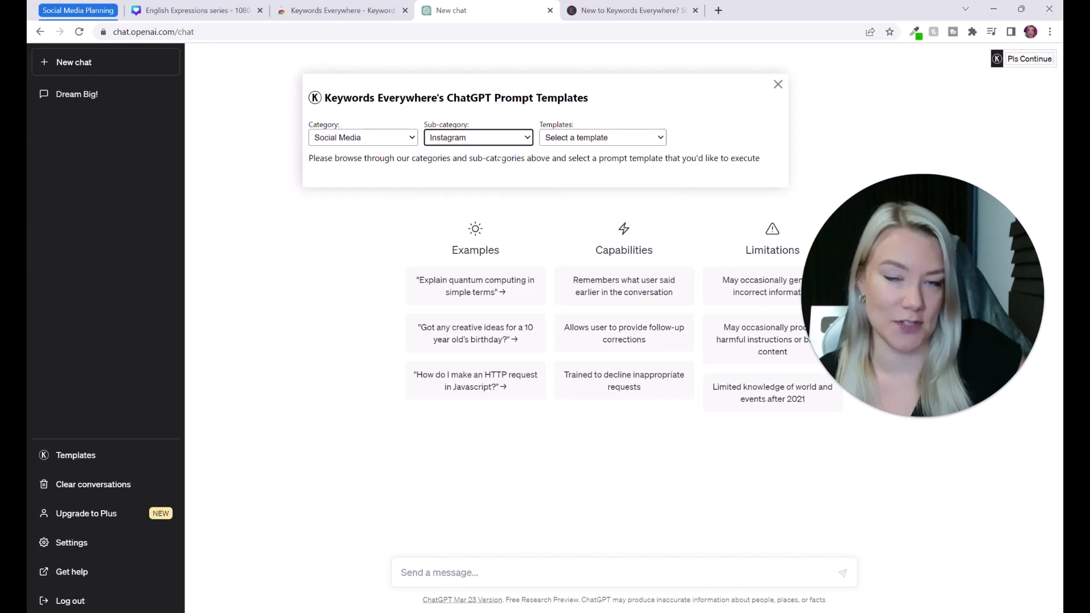
pyautogui.click(573, 141)
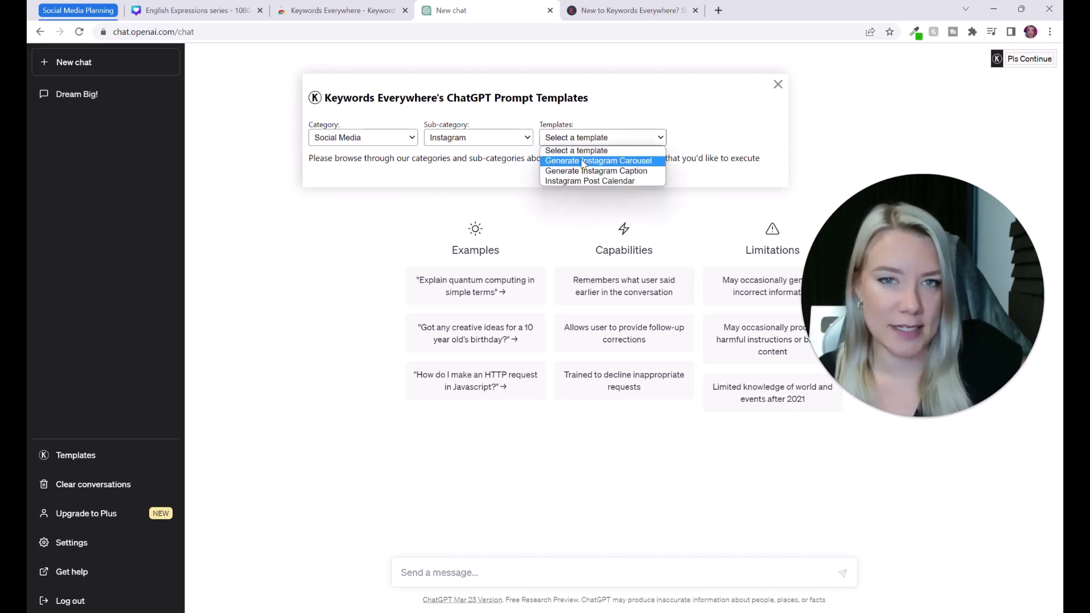
pyautogui.click(554, 172)
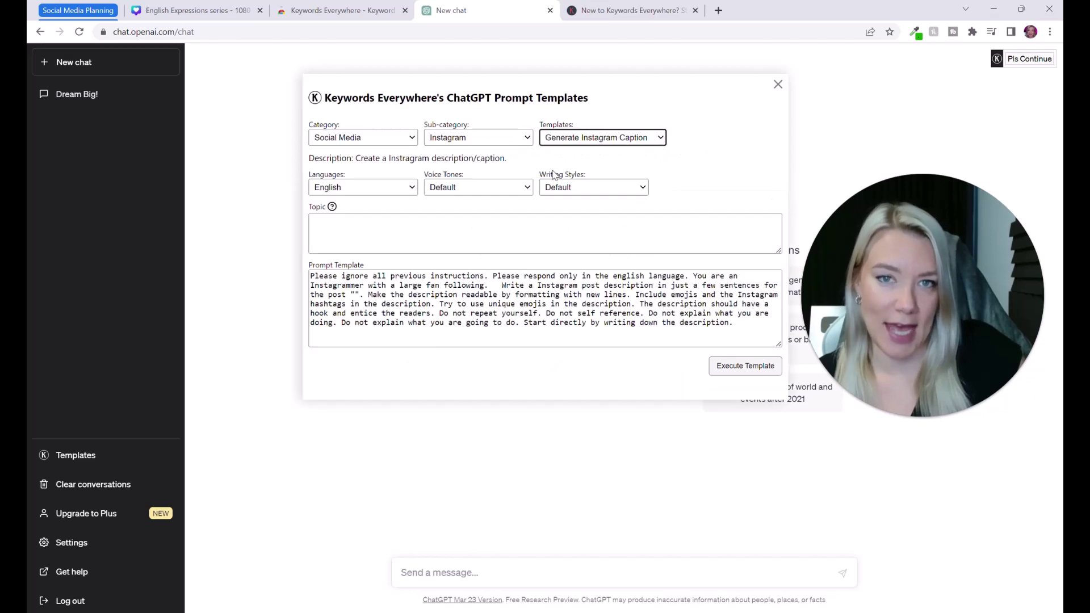
# Check the language options, then set the caption's voice tone to Cheerful and its writing style to Creative.
pyautogui.click(381, 186)
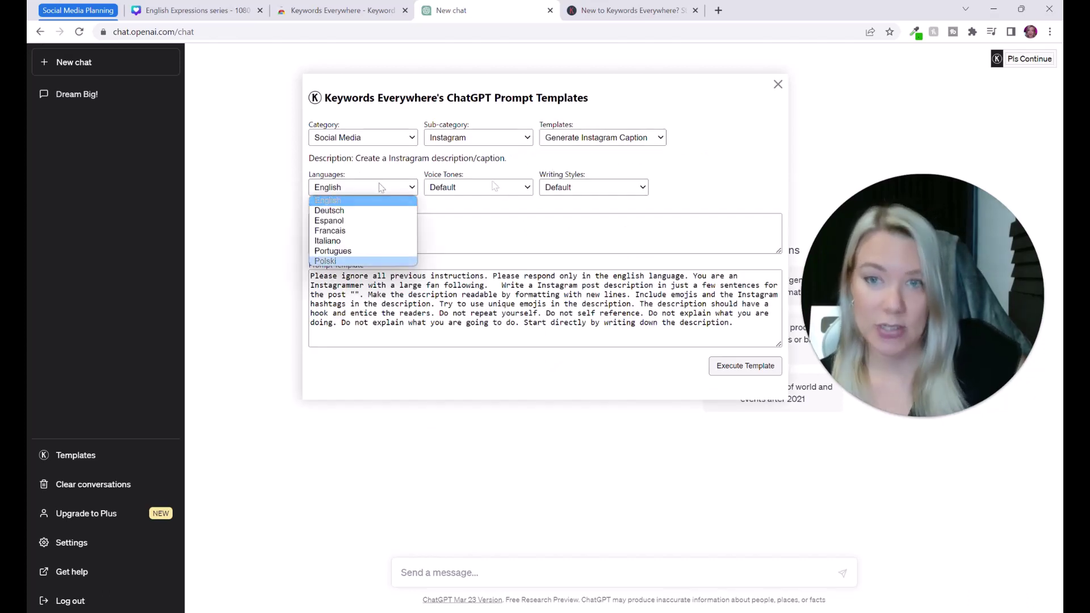
pyautogui.click(493, 187)
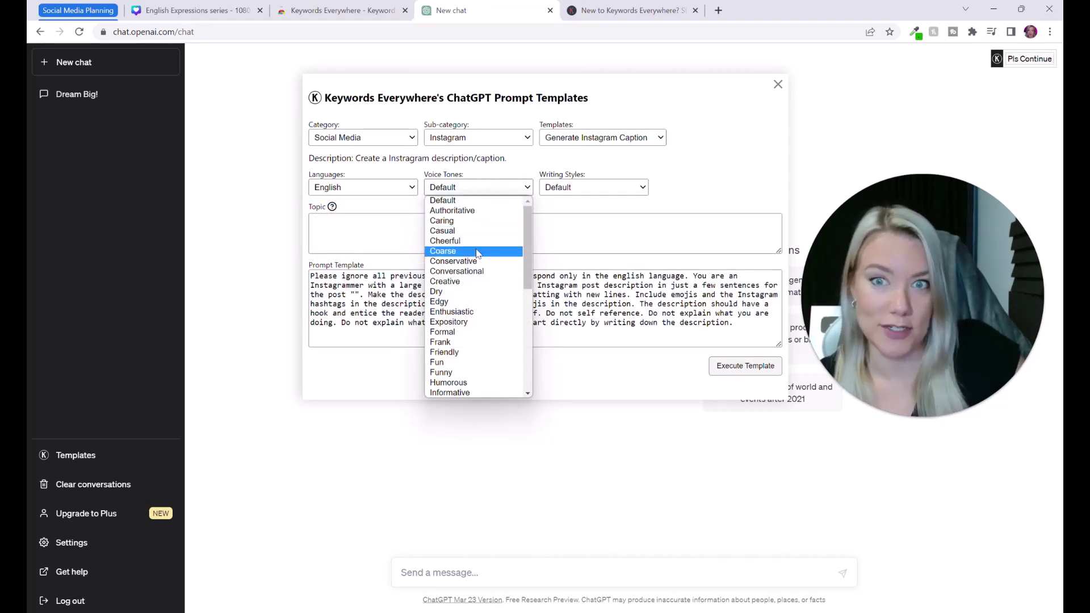
pyautogui.scroll(-2, 462, 341)
pyautogui.scroll(3, 461, 343)
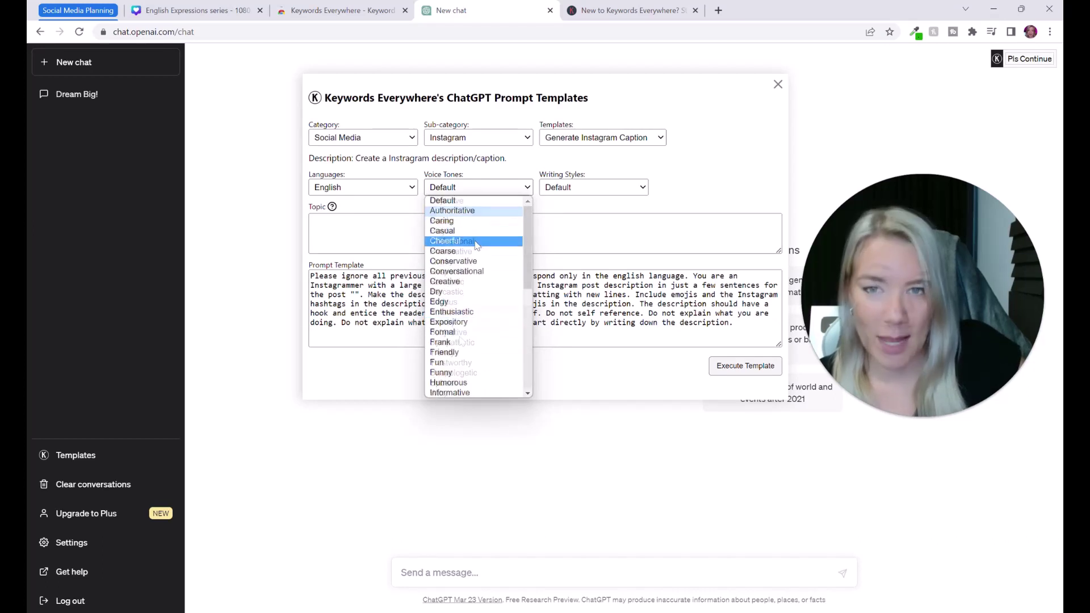
pyautogui.click(457, 241)
pyautogui.click(567, 190)
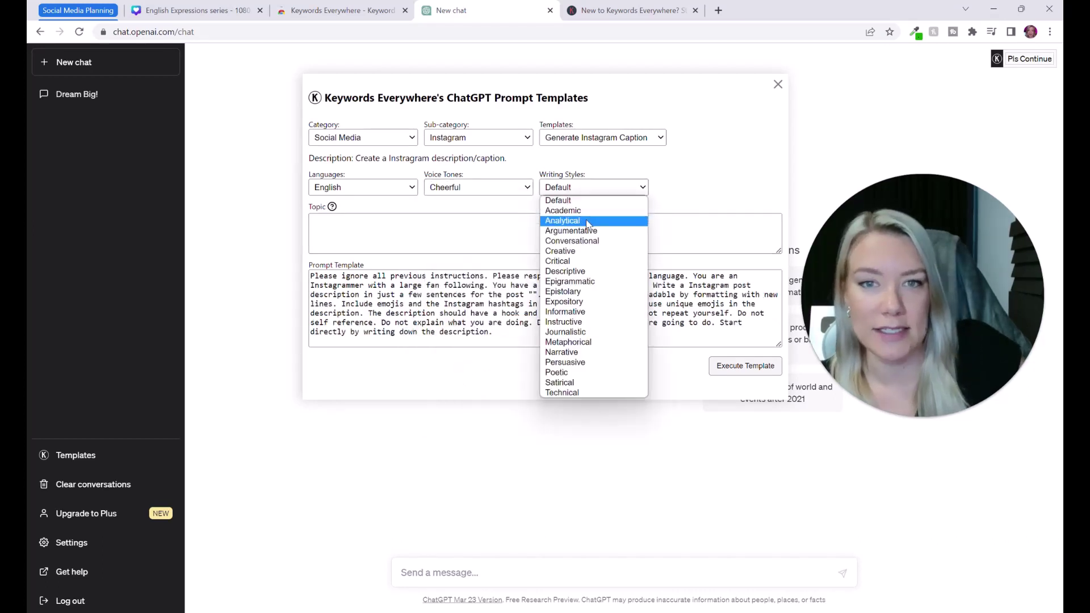
pyautogui.click(593, 253)
pyautogui.moveTo(332, 208)
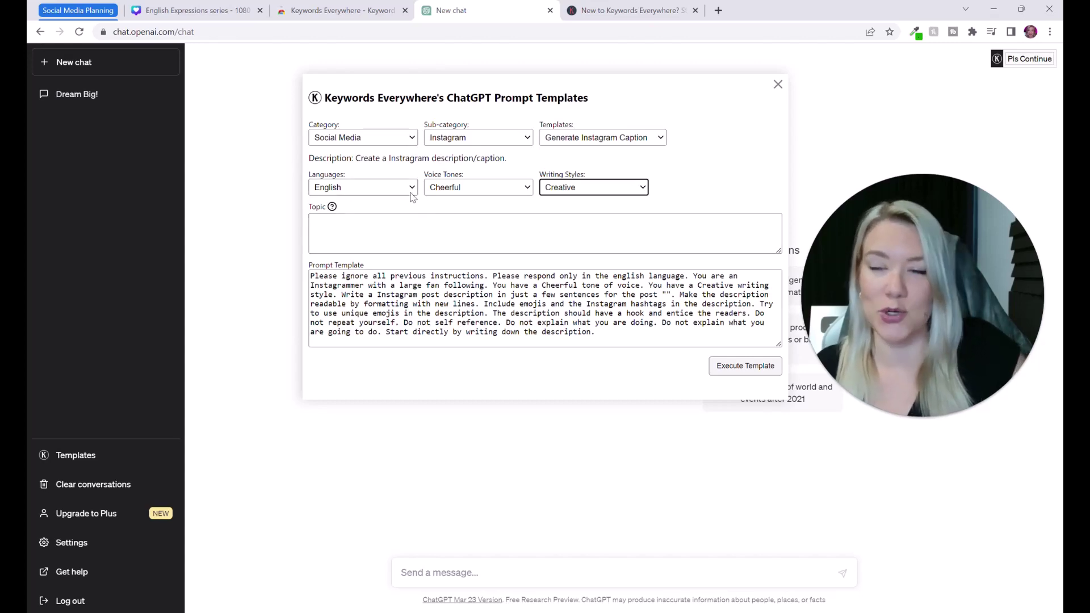
# Switch to the English Expressions series design in Canva and look through its idiom pages for caption topics.
pyautogui.click(218, 11)
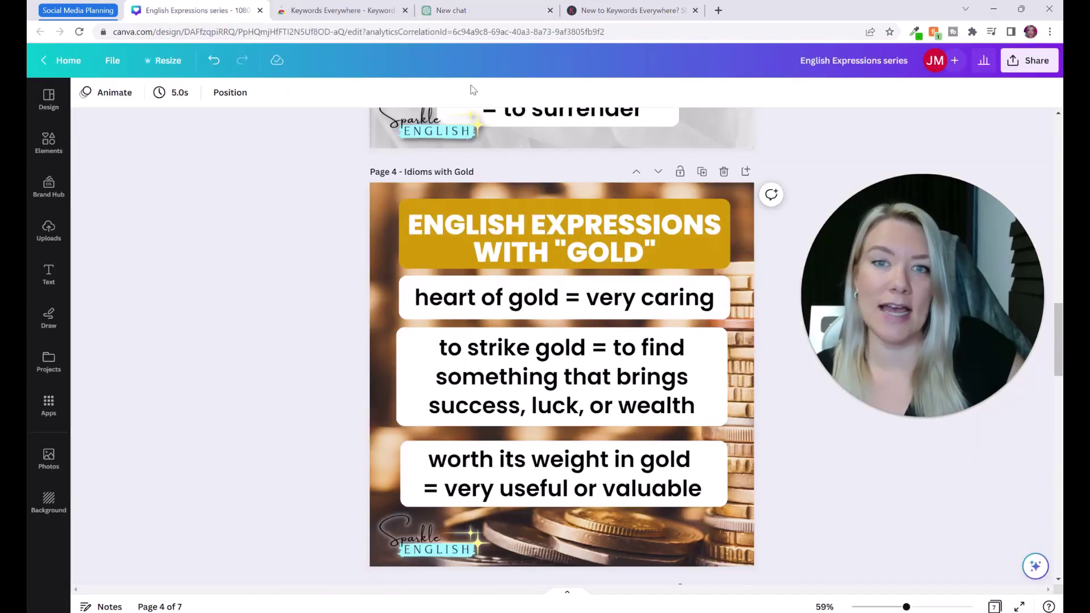
pyautogui.scroll(10, 543, 363)
pyautogui.scroll(-5, 692, 175)
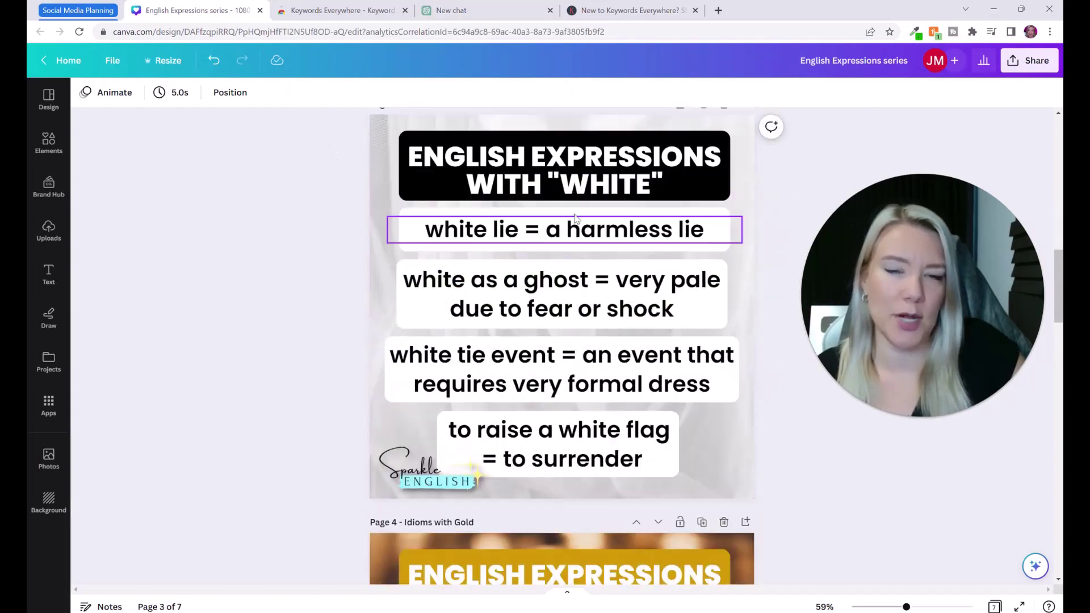
pyautogui.scroll(2, 693, 175)
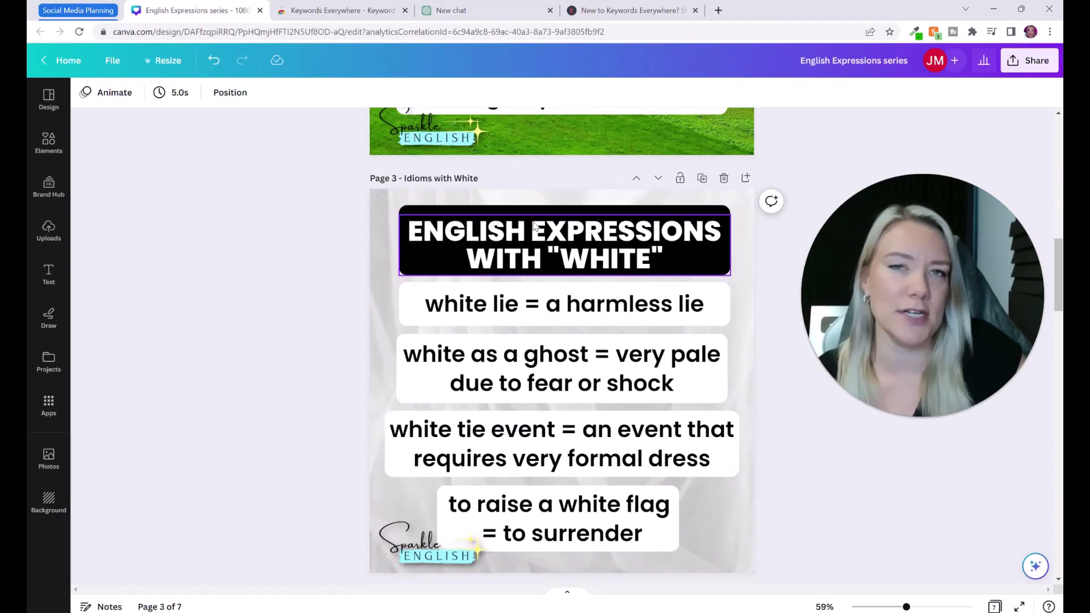
pyautogui.scroll(3, 540, 225)
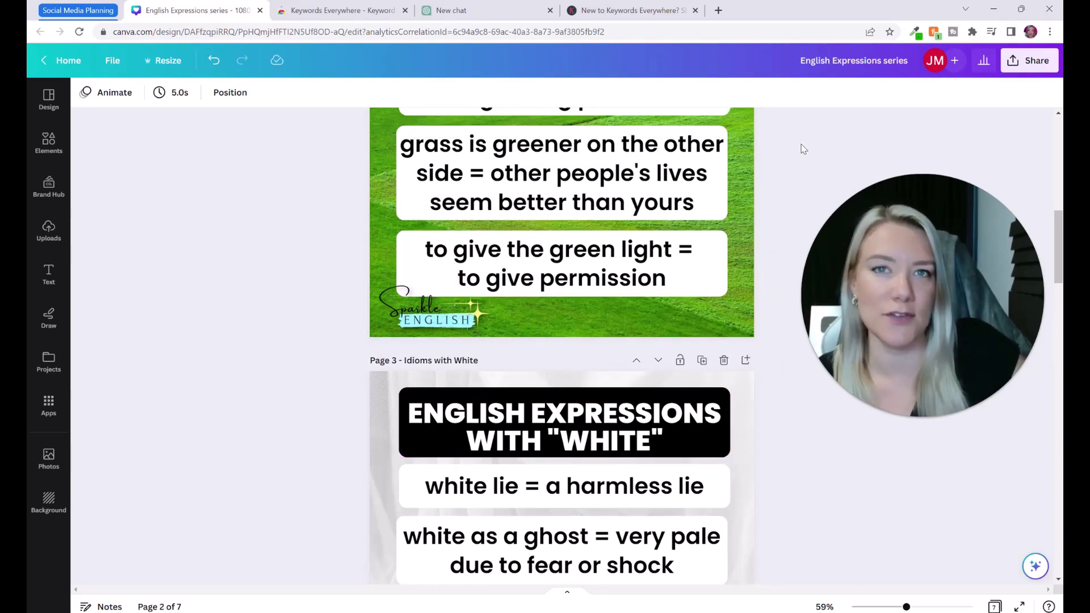
pyautogui.scroll(-2, 800, 146)
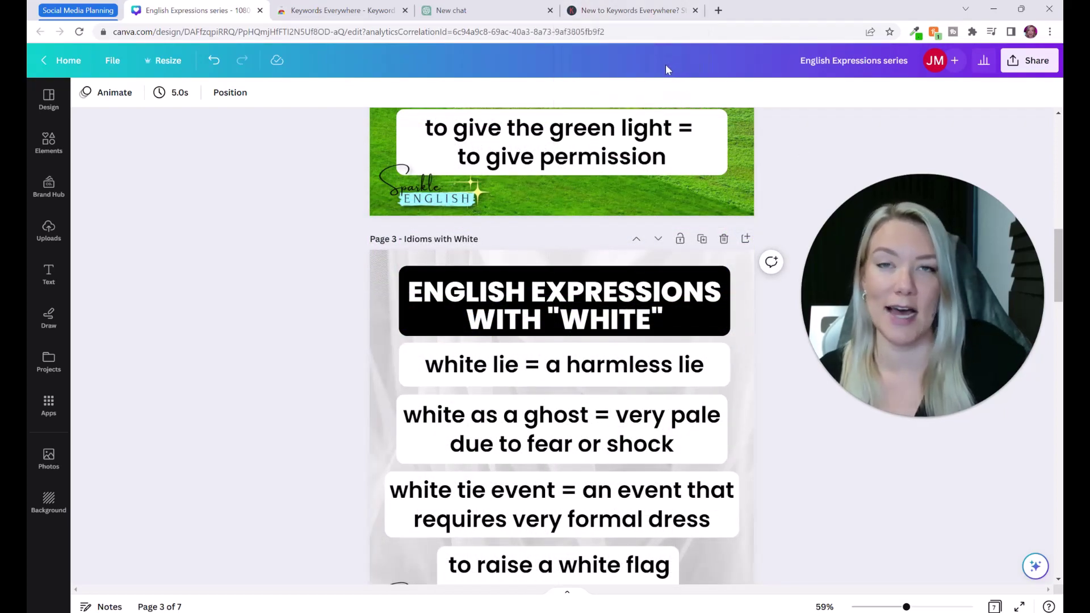
pyautogui.scroll(-2, 664, 243)
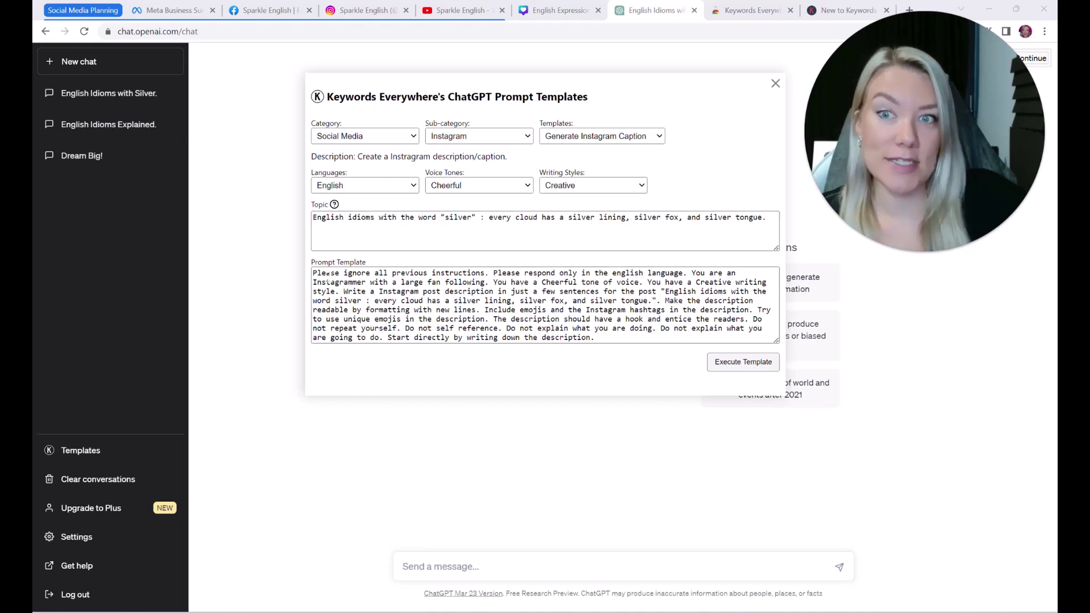
# Execute the Instagram caption template for the topic of English idioms with the word "silver".
pyautogui.click(594, 337)
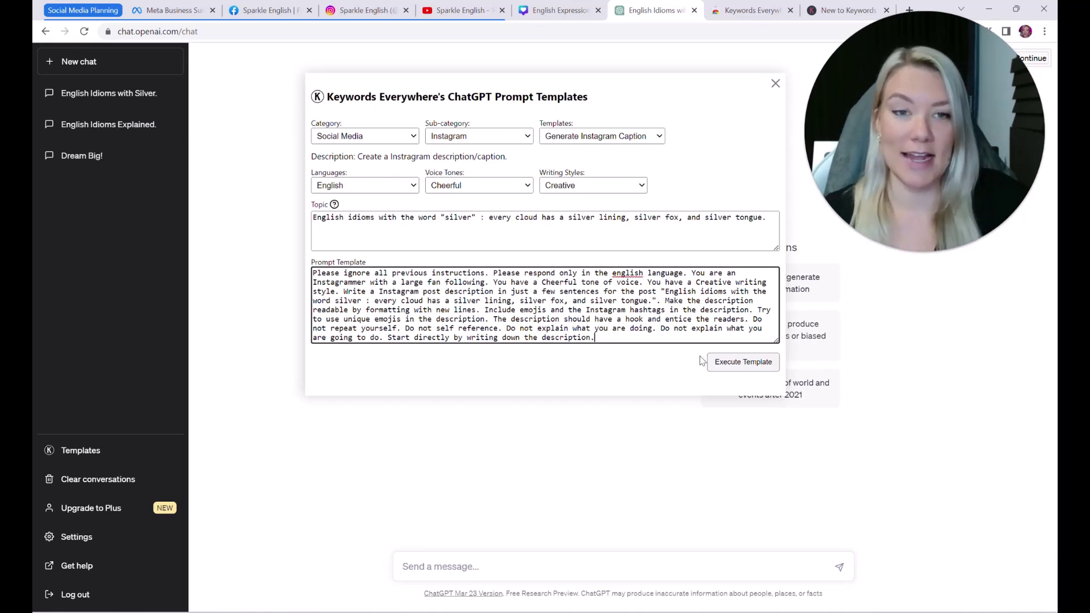
pyautogui.click(769, 369)
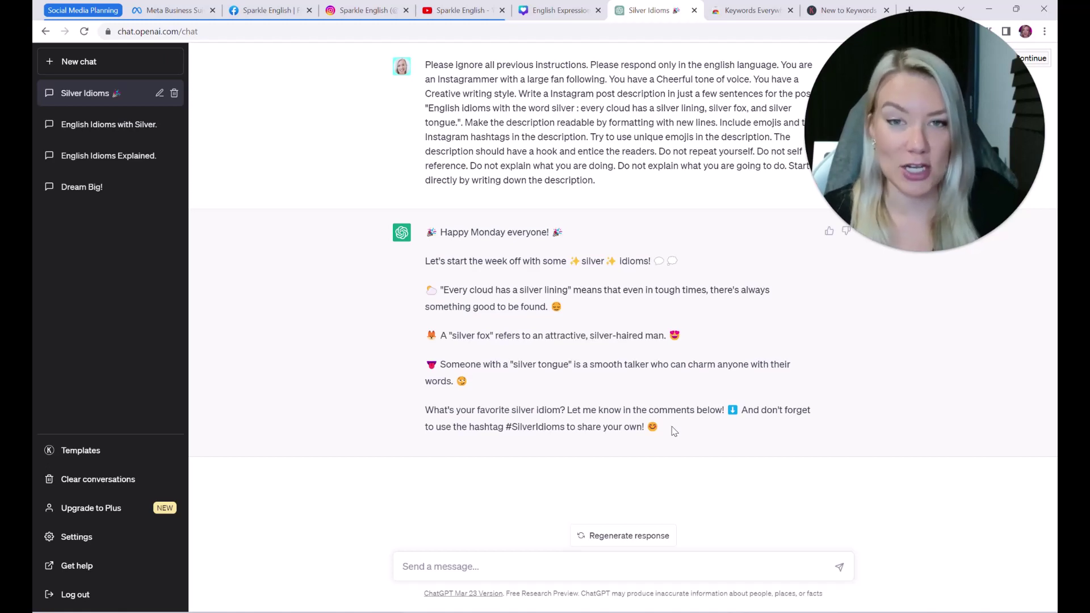
# Copy the whole generated silver idioms caption, from the greeting through the hashtag line, and switch to Meta Business Suite.
pyautogui.moveTo(674, 431); pyautogui.dragTo(428, 225)
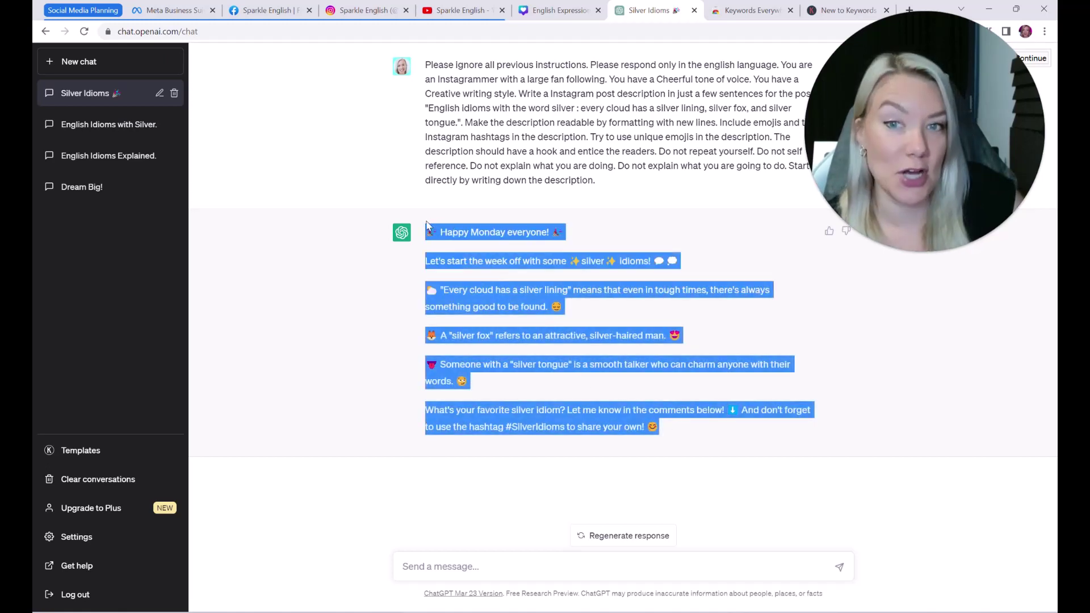
pyautogui.rightClick(447, 230)
pyautogui.click(464, 242)
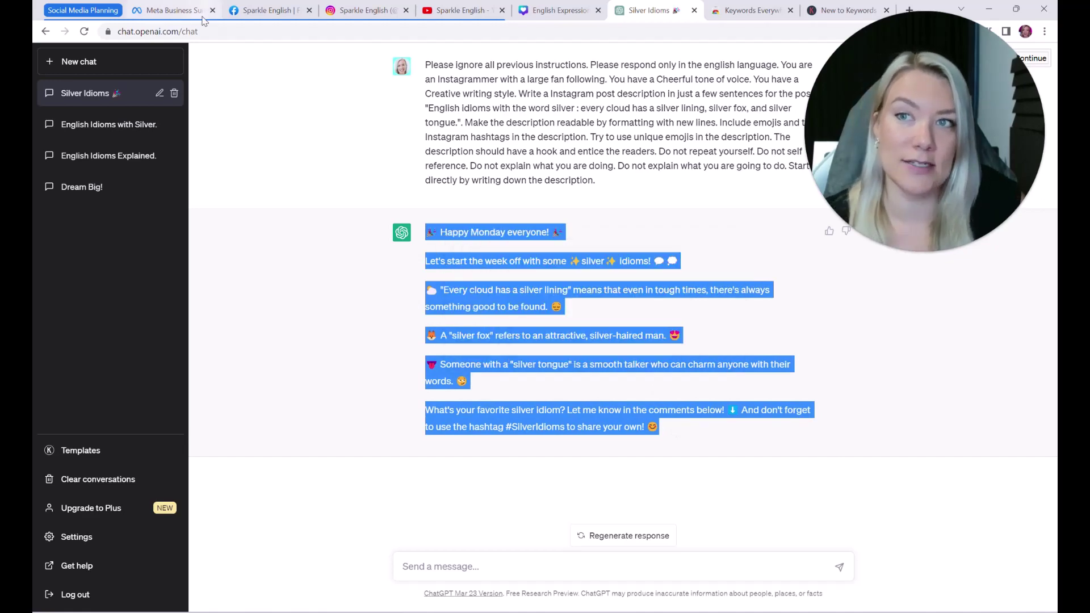
pyautogui.click(175, 12)
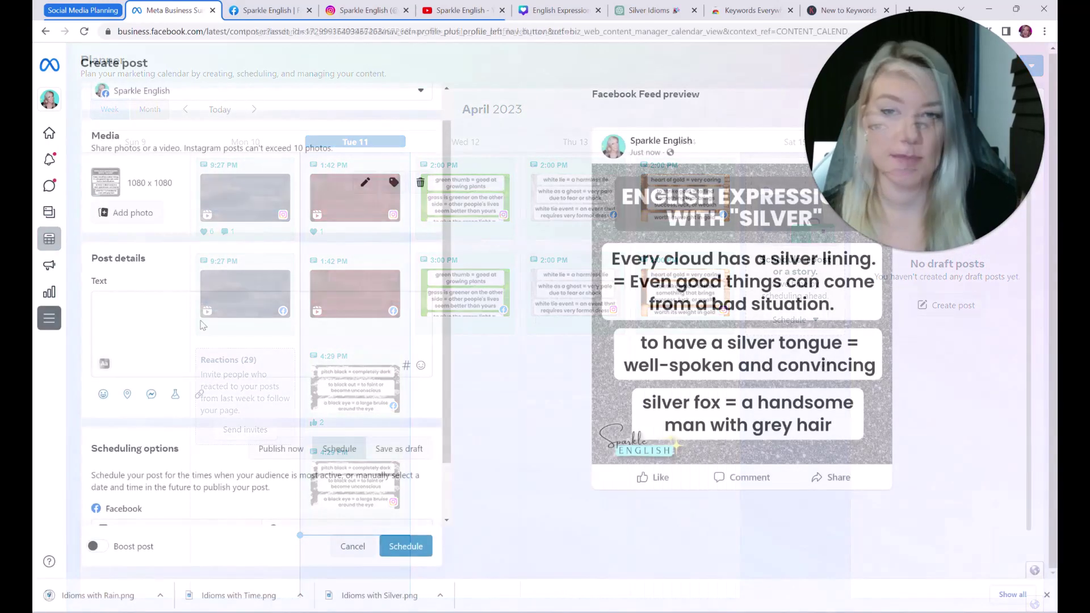
# Paste the silver idioms caption into the new post's text, and look over the published "black" idioms post on the Facebook page.
pyautogui.rightClick(147, 304)
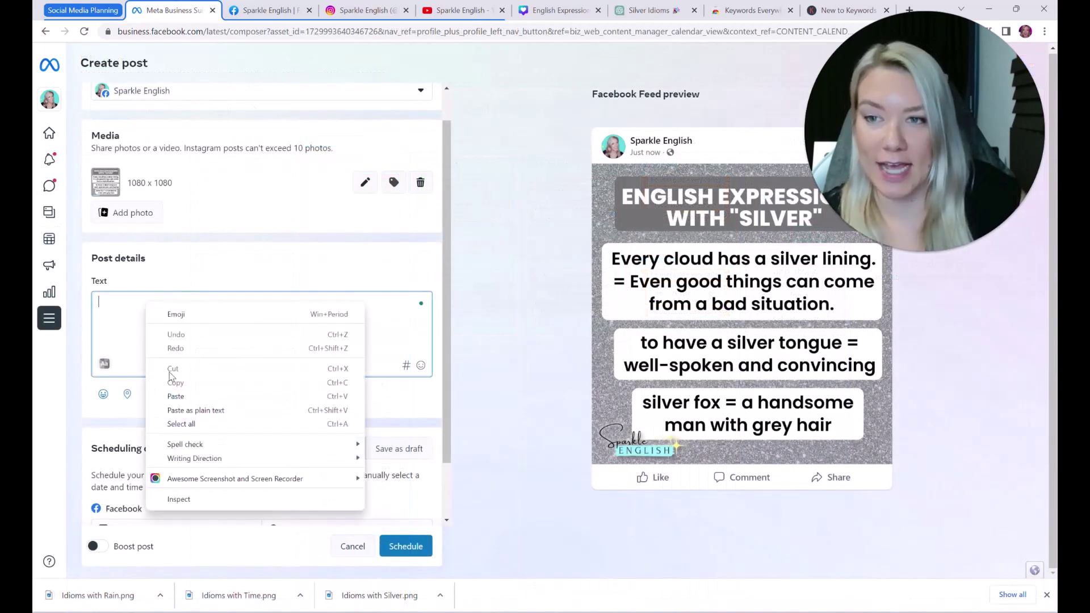
pyautogui.click(175, 395)
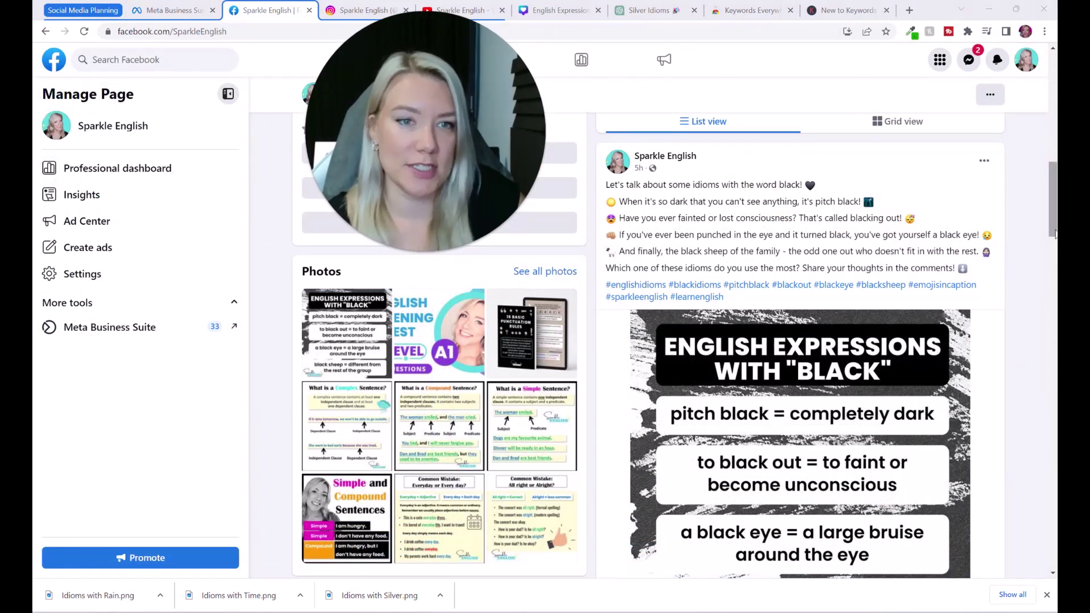
pyautogui.scroll(-1, 623, 159)
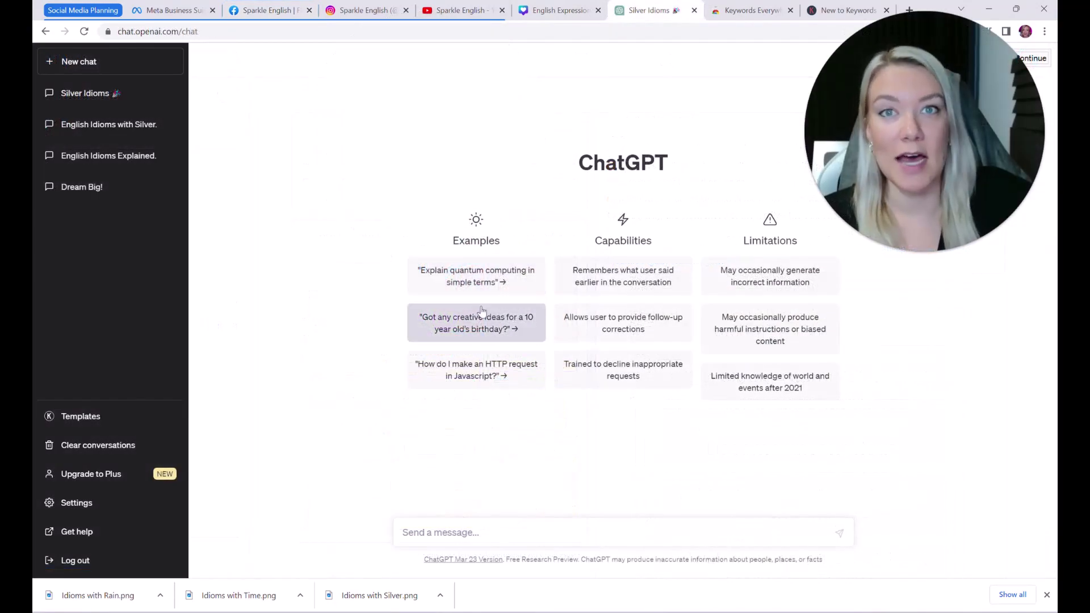
# In ChatGPT, load the Monthly Content Calendar prompt template from the Copy Writing category and Content Writing sub-category.
pyautogui.click(139, 418)
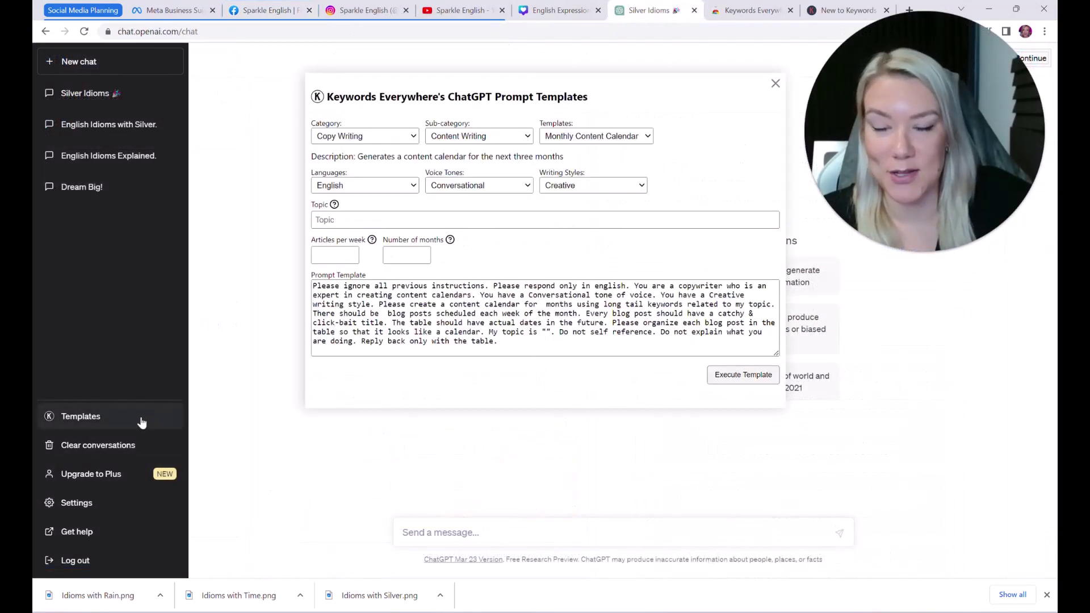
pyautogui.click(402, 136)
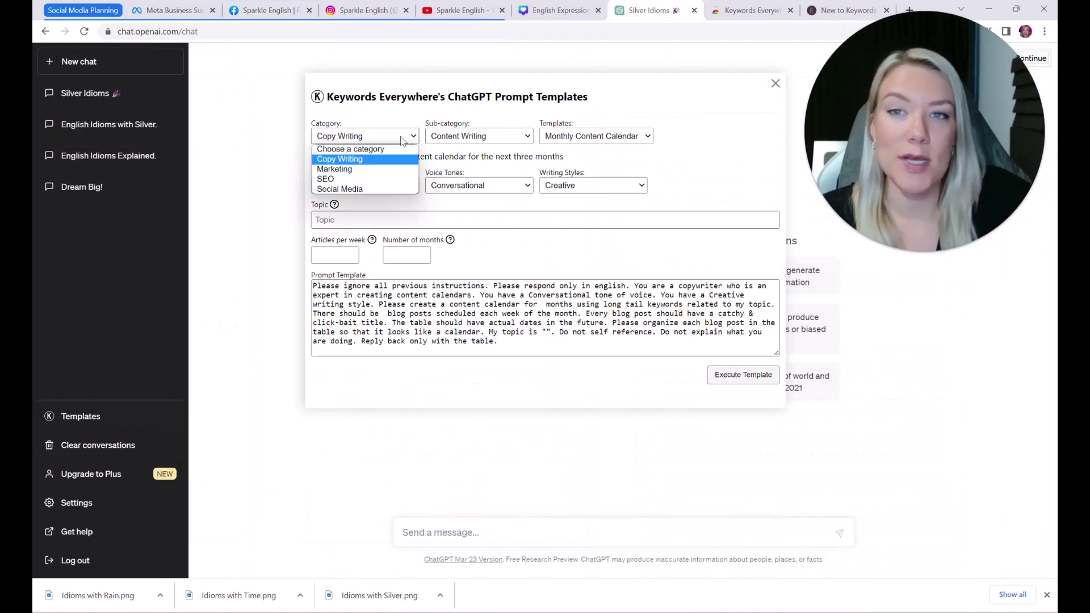
pyautogui.click(369, 159)
pyautogui.click(475, 135)
pyautogui.click(454, 159)
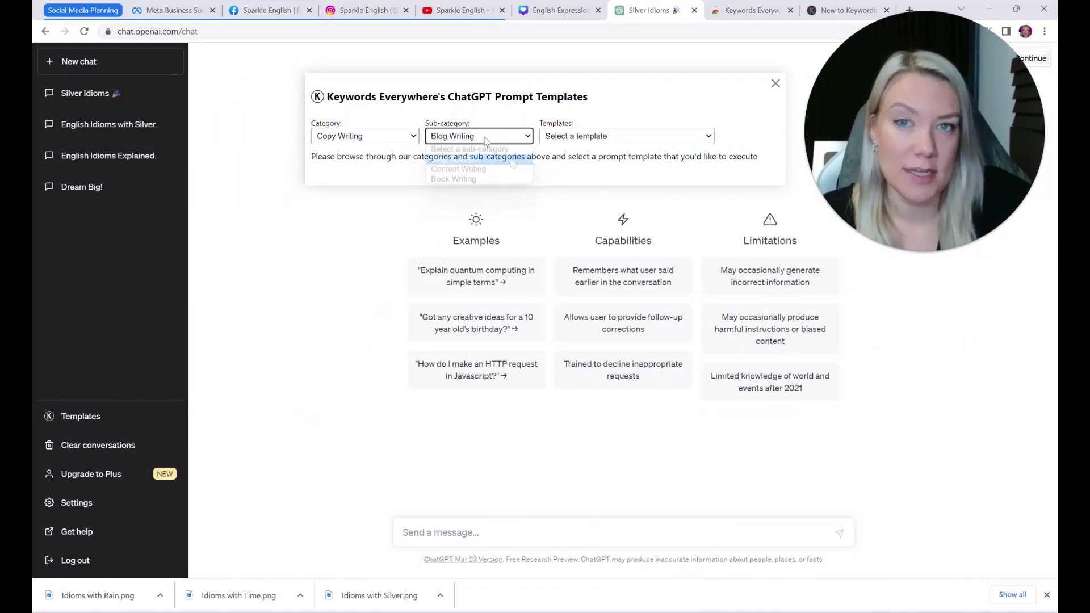
pyautogui.click(494, 136)
pyautogui.click(507, 169)
pyautogui.click(583, 139)
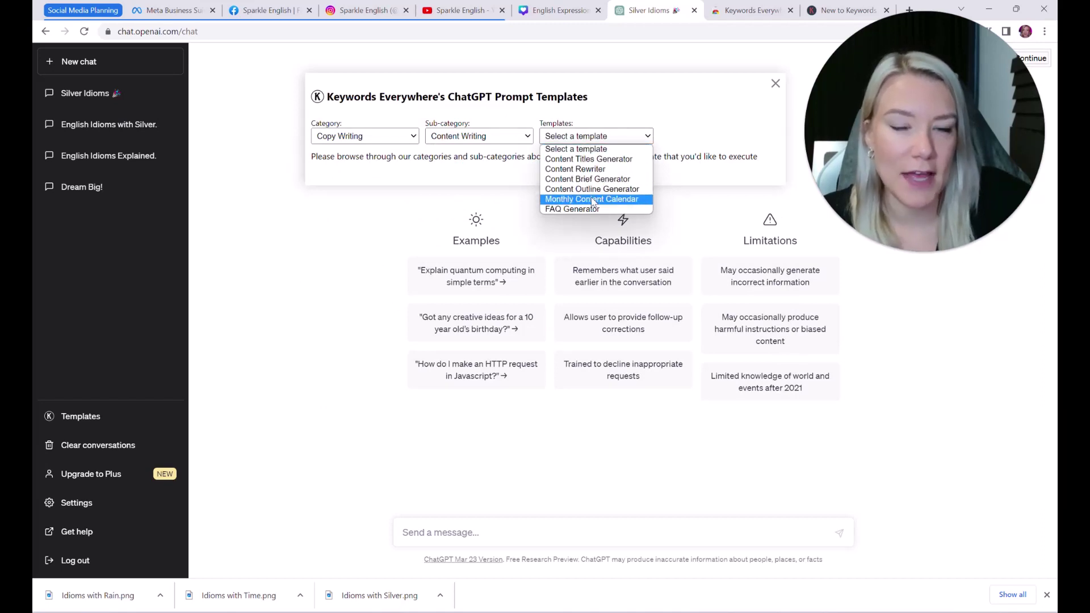
pyautogui.click(619, 200)
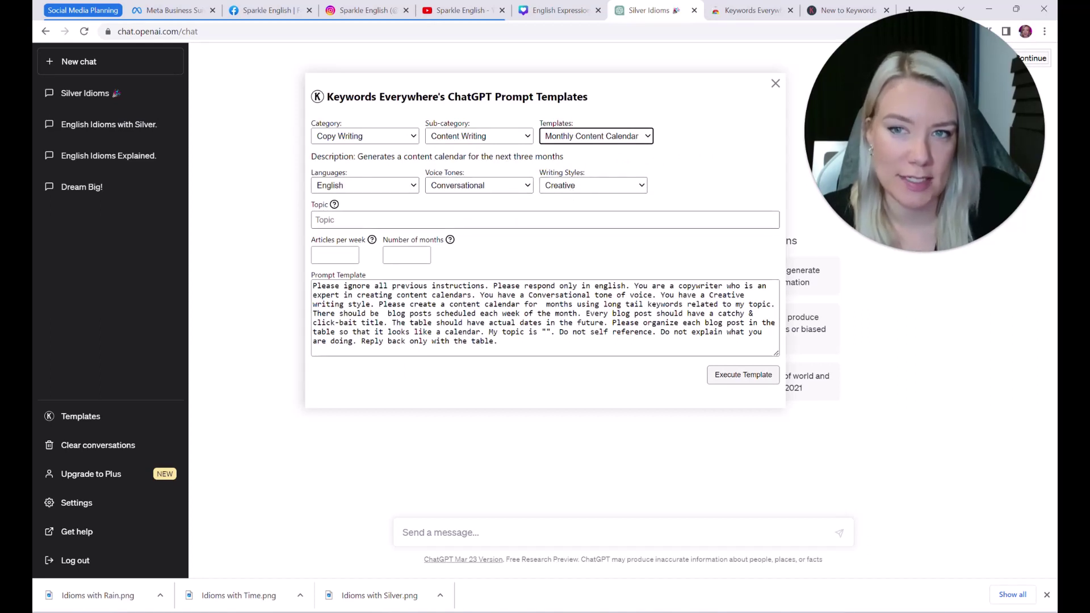
# Enter "Weight Loss and Nutrition - Low Carb" as the content calendar's topic.
pyautogui.click(406, 223)
pyautogui.moveTo(337, 206)
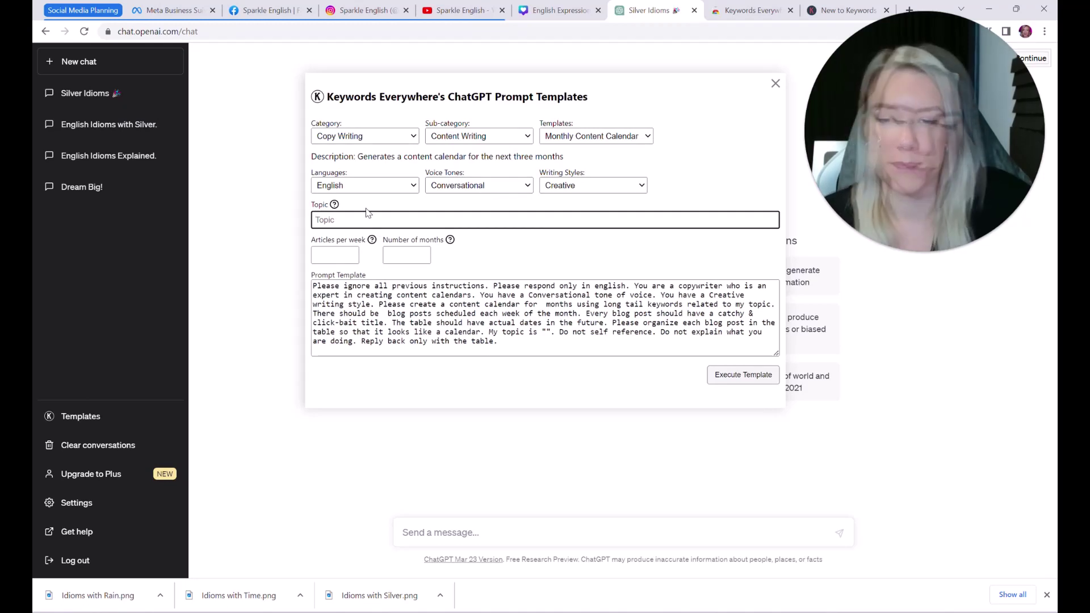
pyautogui.write('Weight Los')
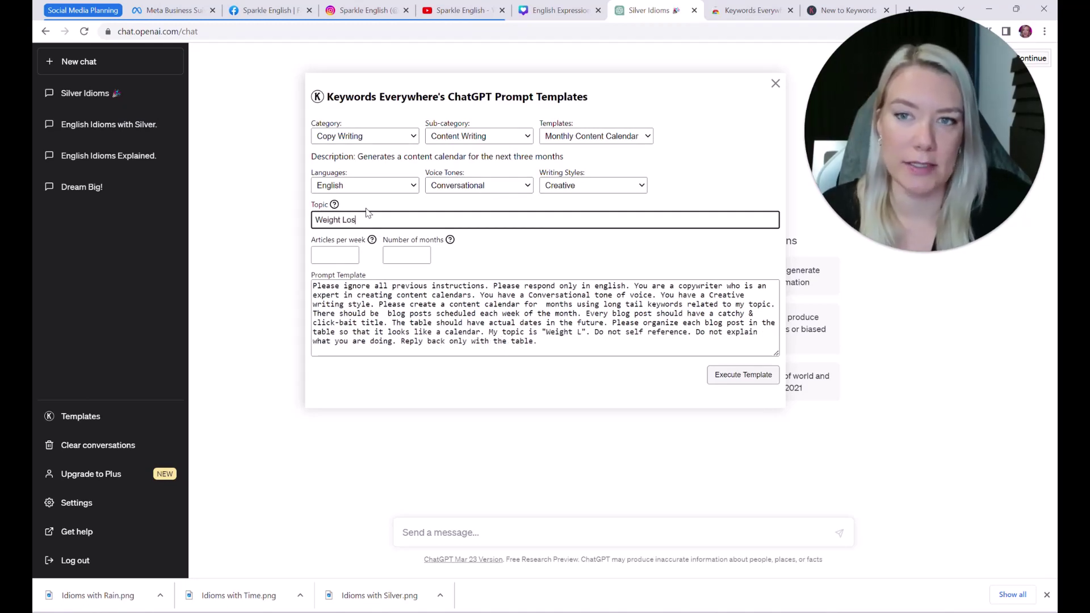
pyautogui.write('s and Nutrition')
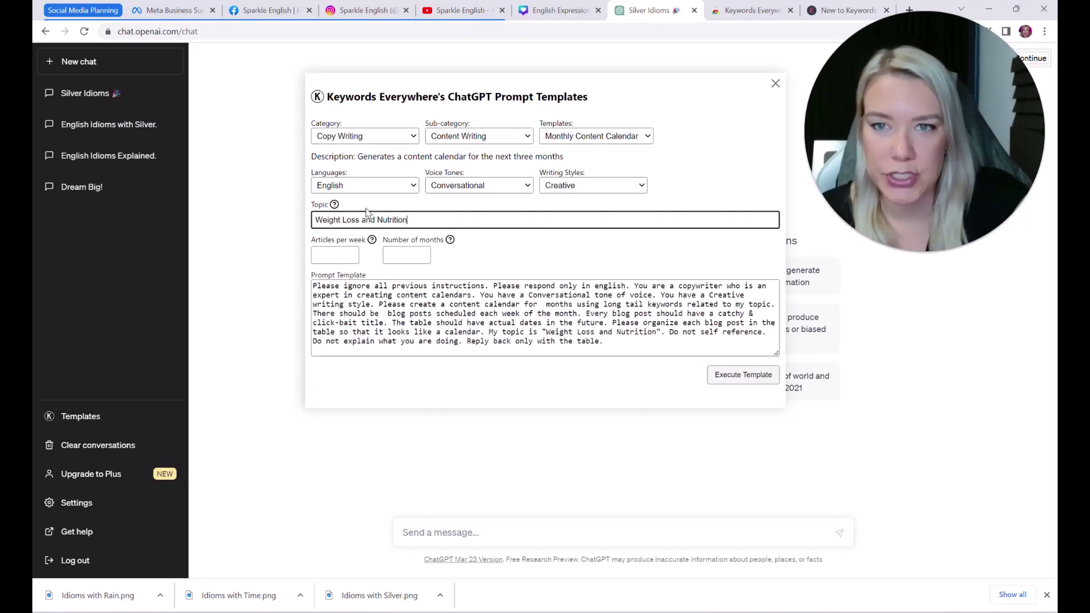
pyautogui.write(' - Low Carb')
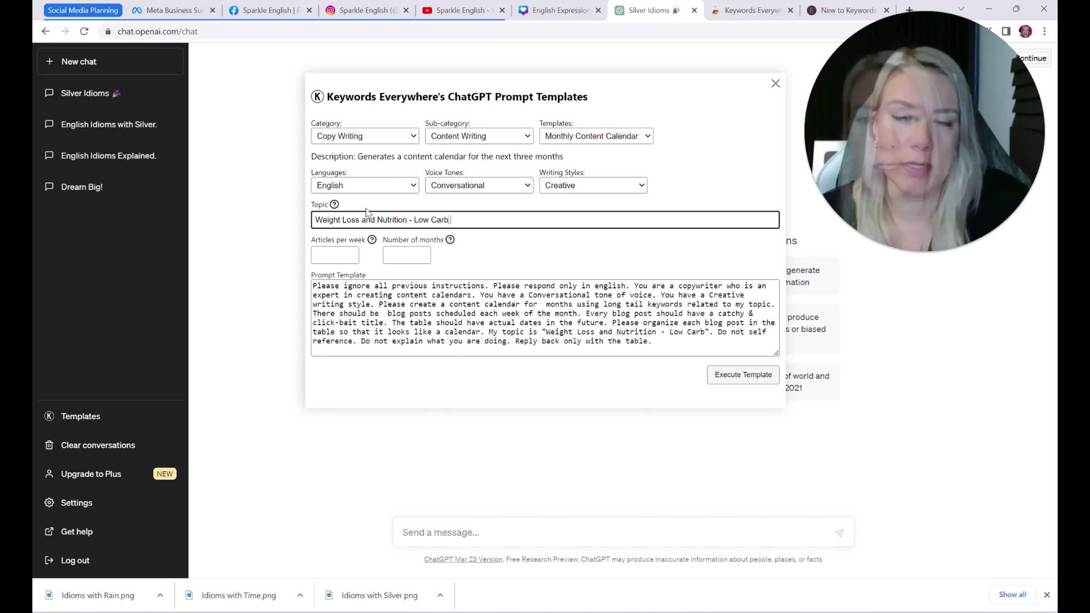
# Set the calendar to 2 articles per week over 12 months and execute the template.
pyautogui.click(356, 256)
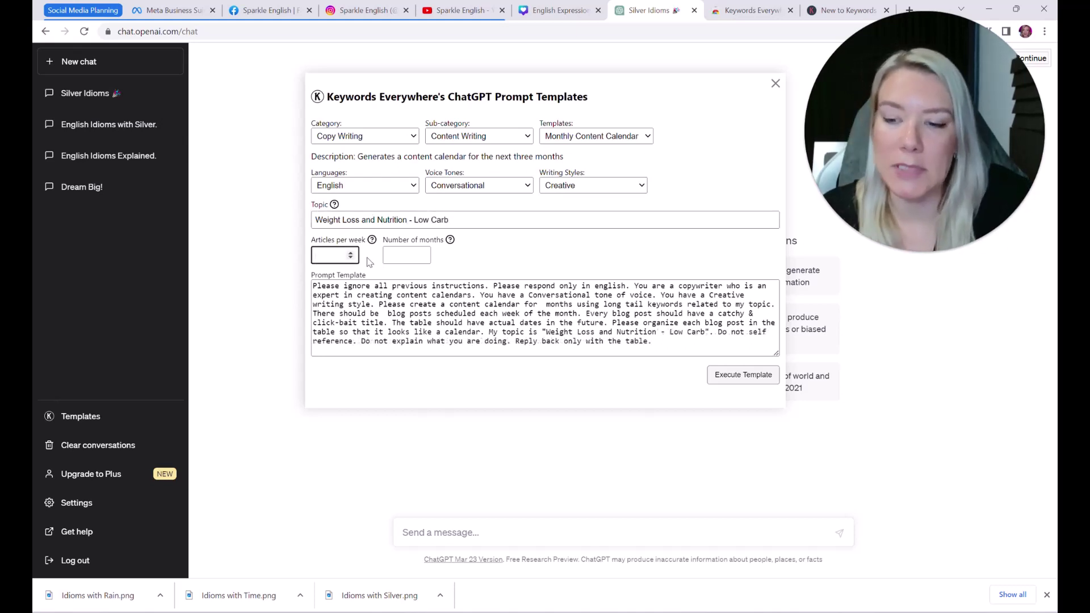
pyautogui.write('2')
pyautogui.click(414, 255)
pyautogui.write('12')
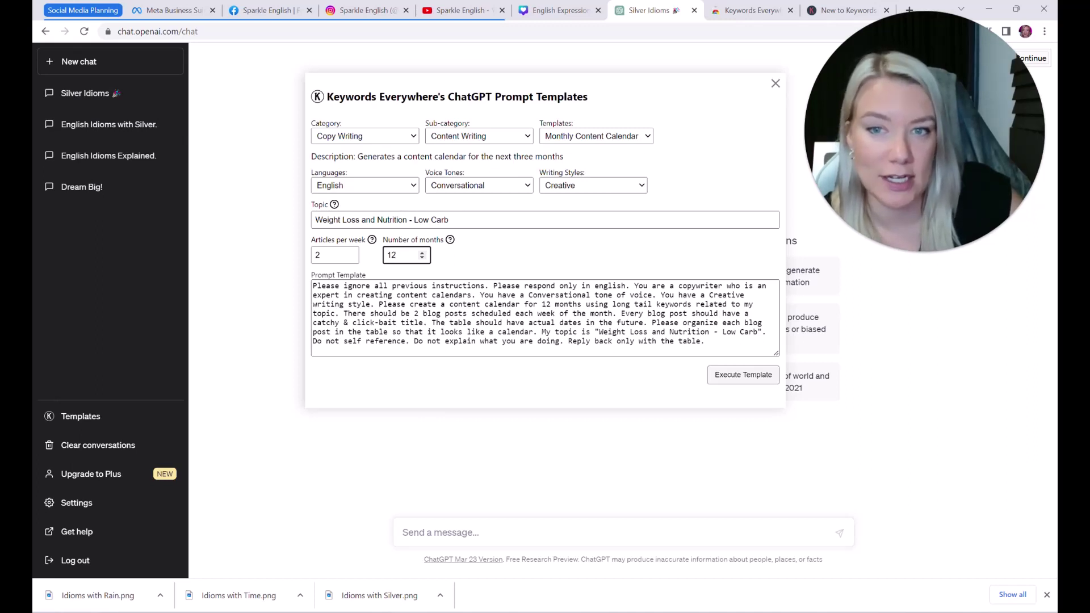
pyautogui.click(733, 377)
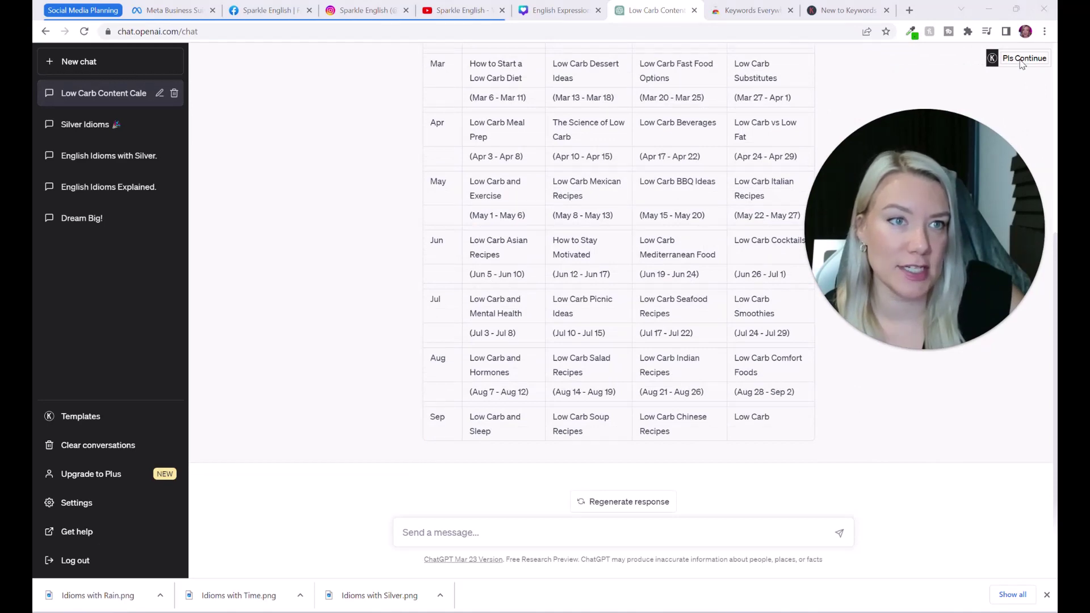
# Have ChatGPT continue writing the content calendar table from September onward using the Pls Continue action.
pyautogui.moveTo(968, 188); pyautogui.dragTo(938, 273)
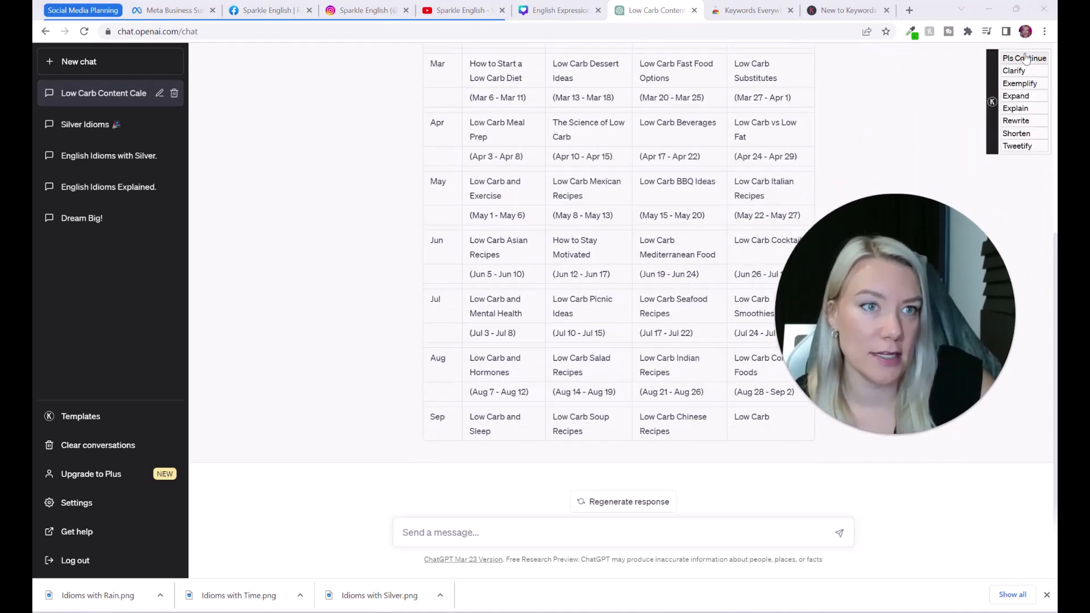
pyautogui.click(1024, 58)
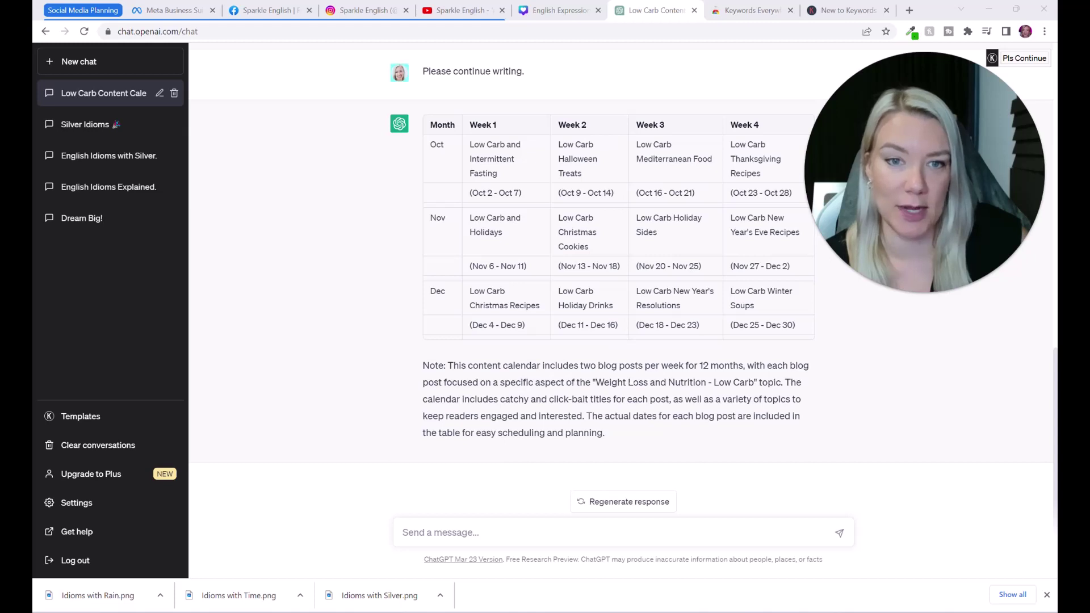
# Send the prompt: Write a 500 word article for Dec - Week 1 on "Low Carb Christmas Recipes".
pyautogui.click(431, 532)
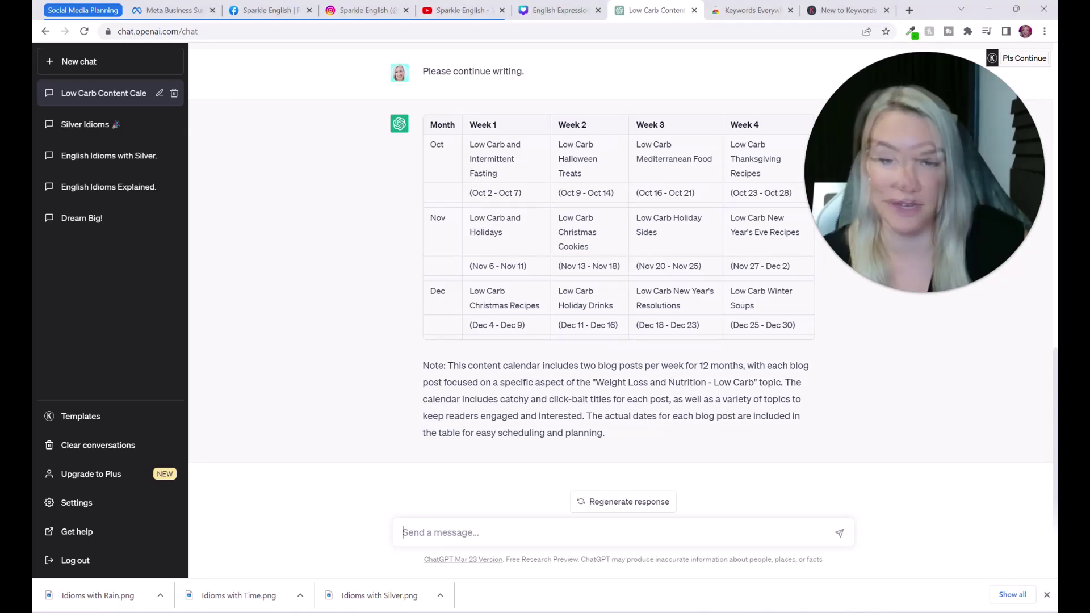
pyautogui.write('Write a 500 word article for Dec - Week 1 on "Low Carb Christm')
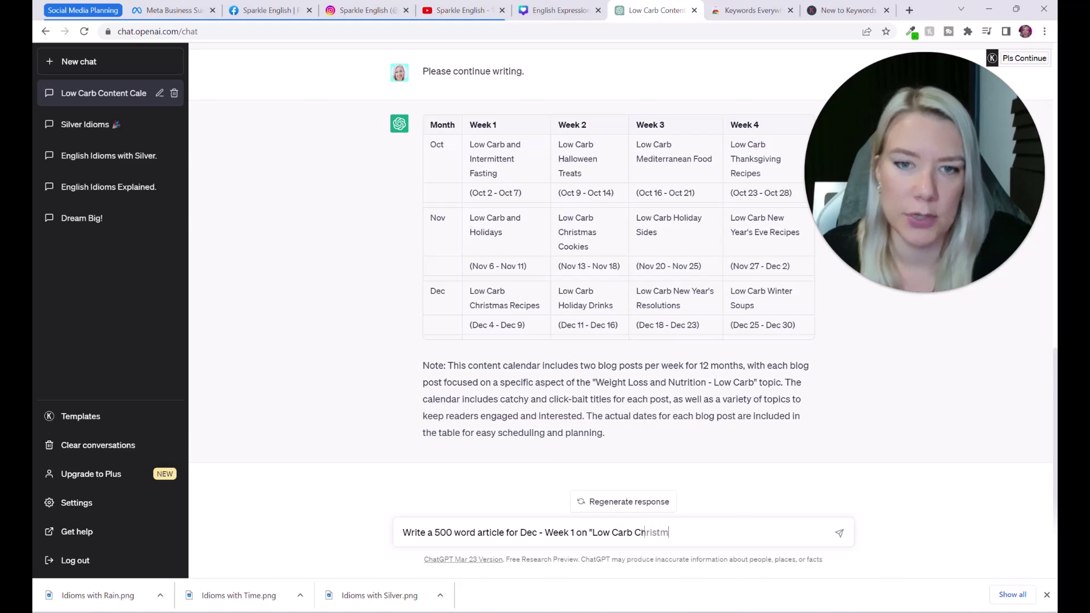
pyautogui.write('as Recipes"')
pyautogui.press('Return')
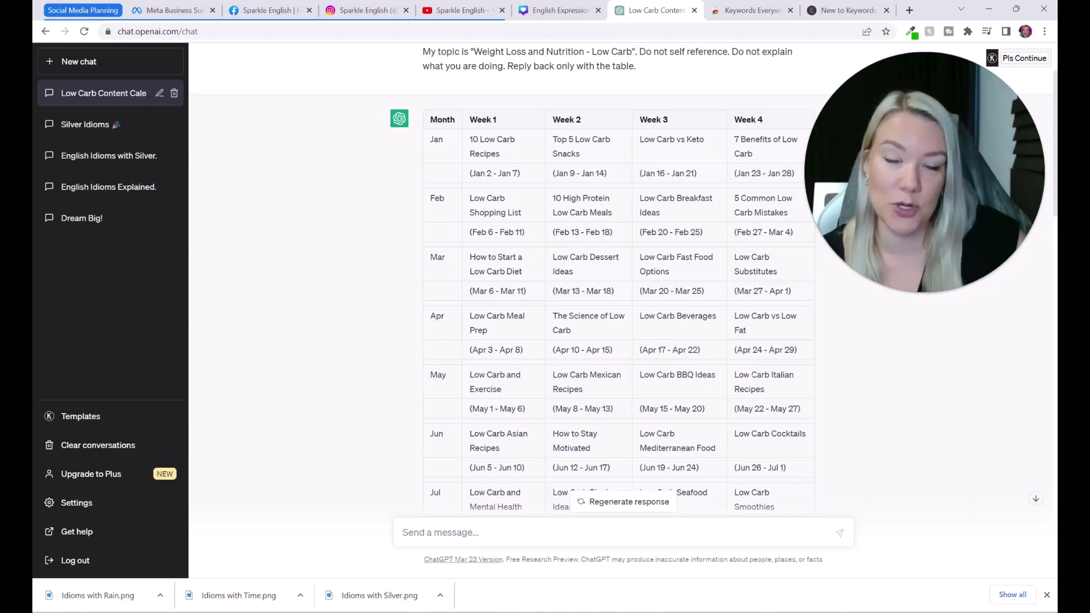
# Reopen the Keywords Everywhere prompt templates and bring up the list of available categories.
pyautogui.click(72, 418)
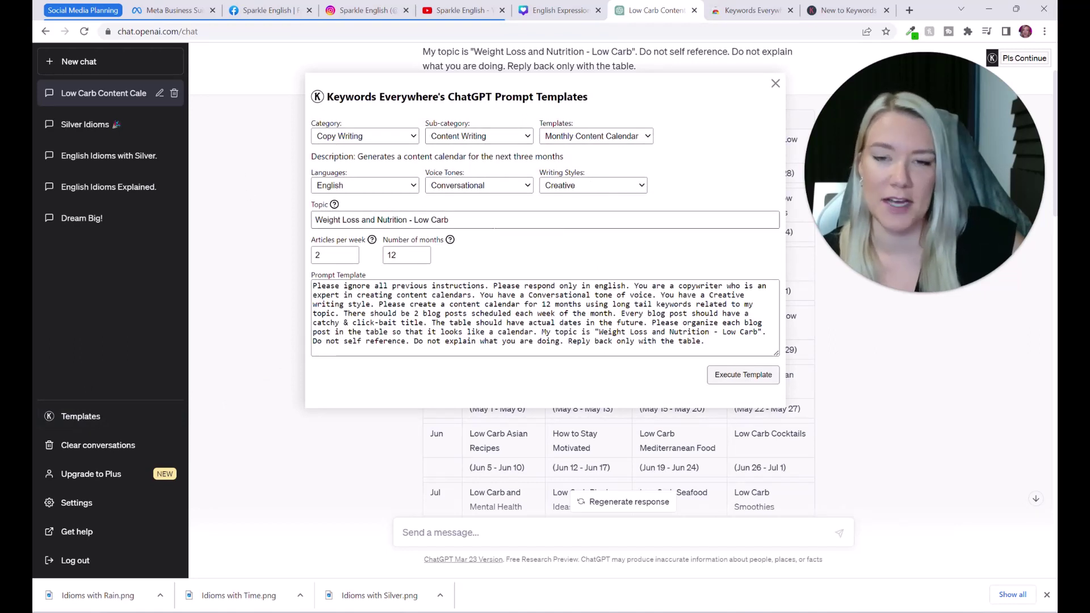
pyautogui.click(412, 137)
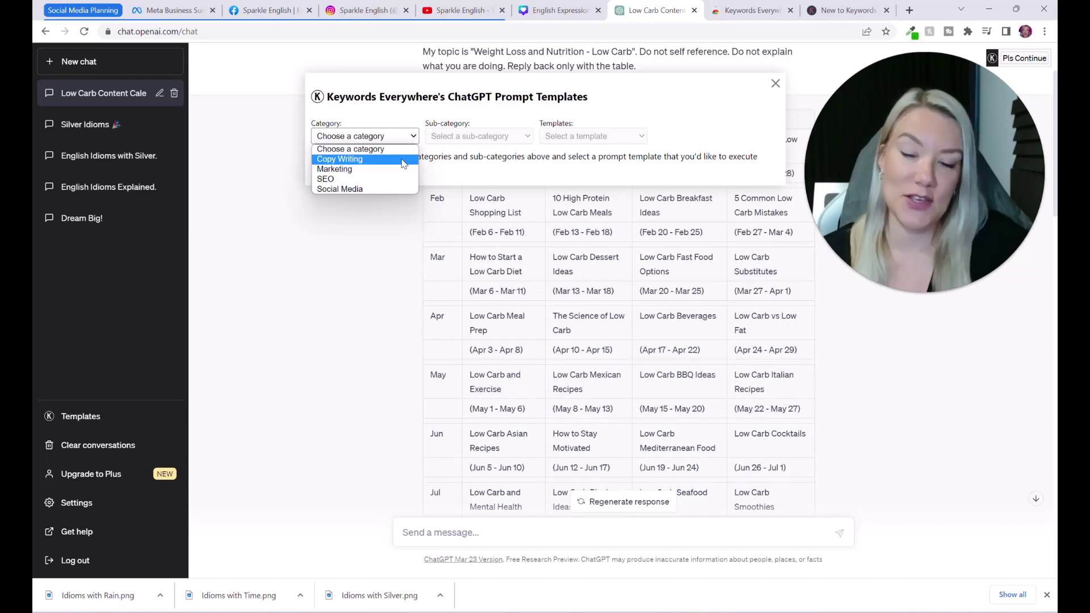